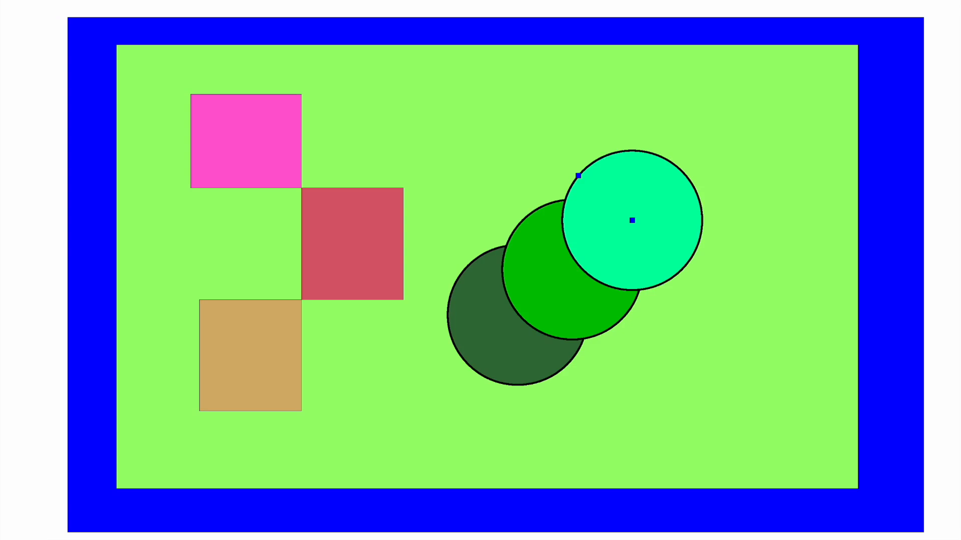
Step: Group the cyan circle by itself and enter that group for editing with Cmd+[
{"action": "left_click", "coordinate": [62, 0]}
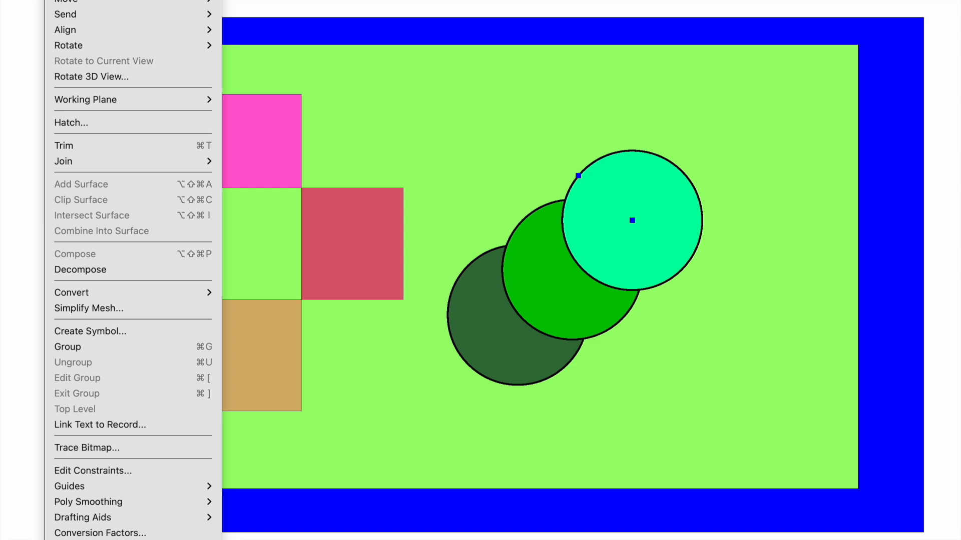
{"action": "left_click", "coordinate": [84, 348]}
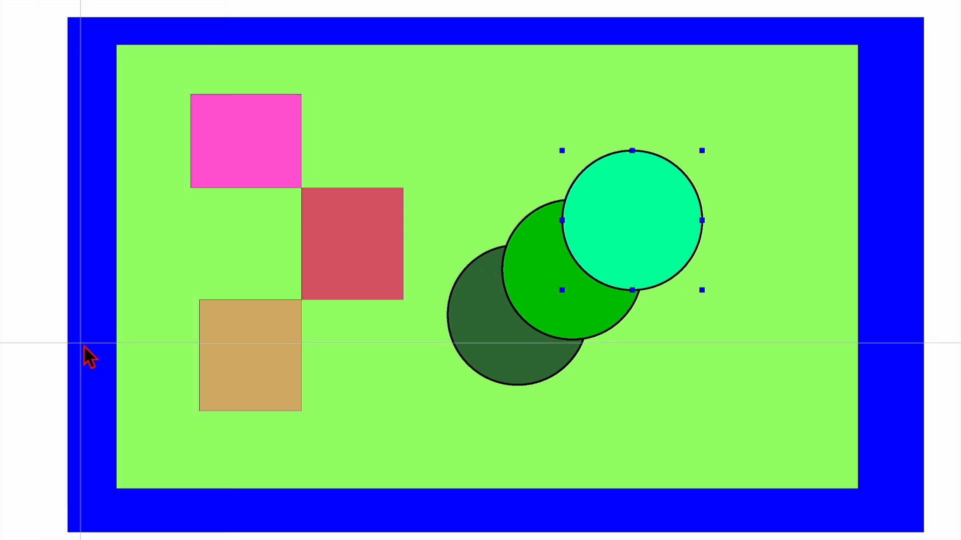
{"action": "key", "text": "super+bracketleft"}
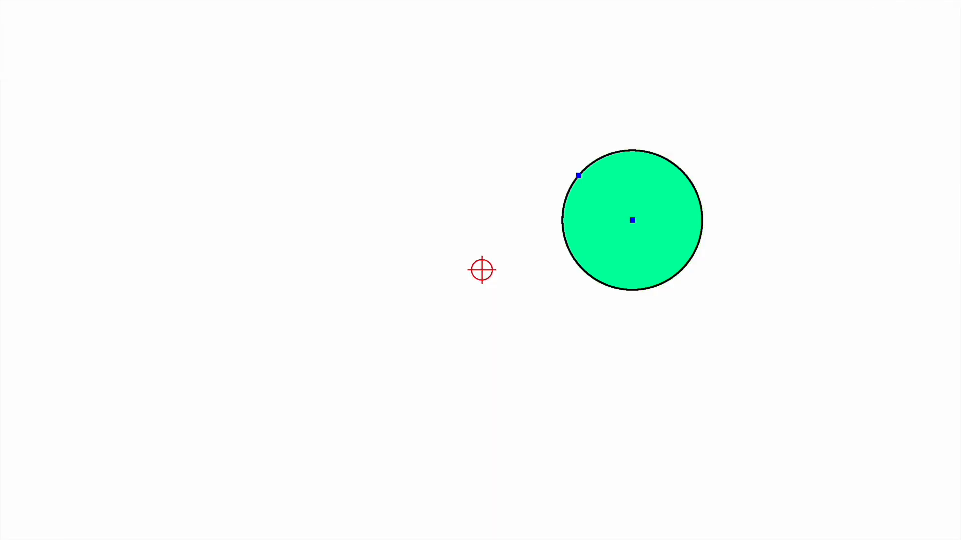
Step: Exit, re-enter and exit the cyan circle's group again, then confirm the Display preferences with OK
{"action": "left_click", "coordinate": [68, 0]}
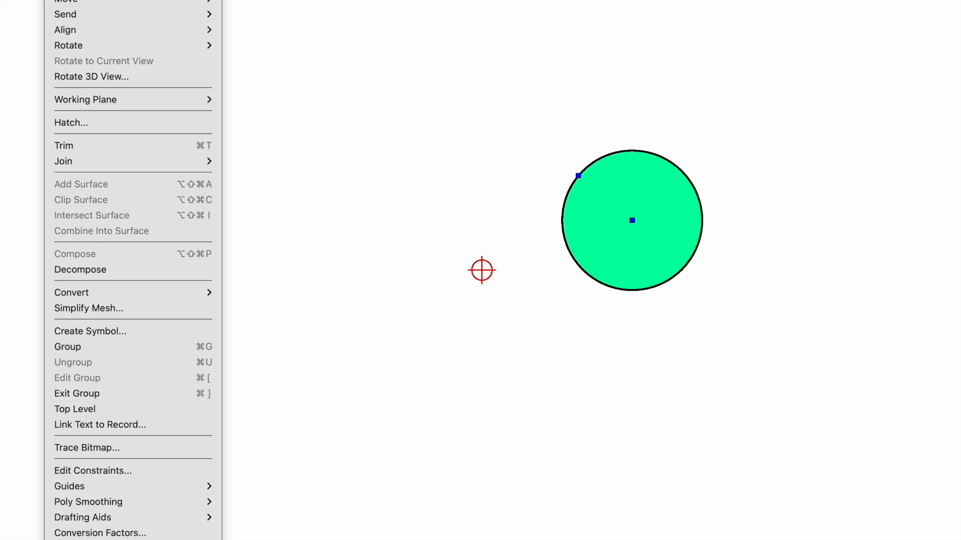
{"action": "left_click", "coordinate": [100, 399]}
{"action": "left_click", "coordinate": [69, 1]}
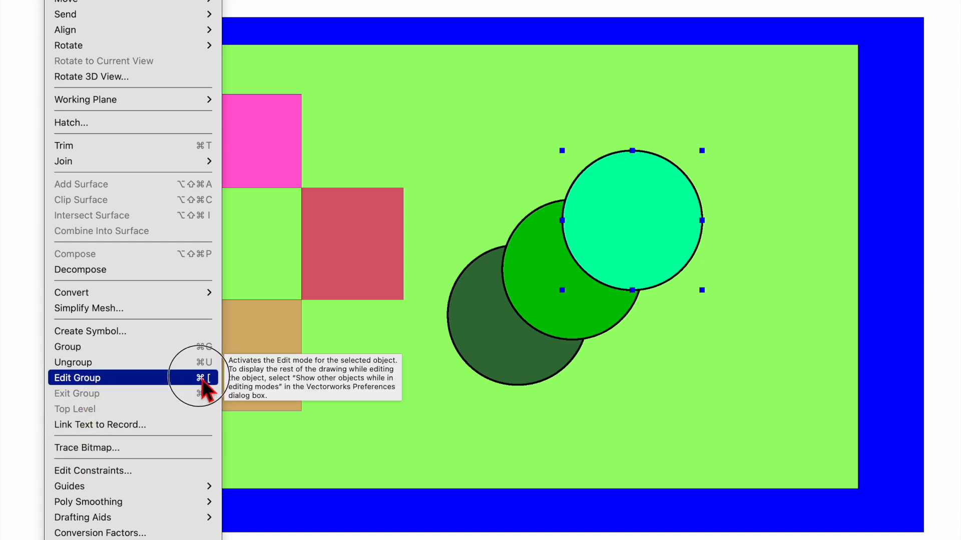
{"action": "left_click", "coordinate": [103, 379]}
{"action": "left_click", "coordinate": [69, 0]}
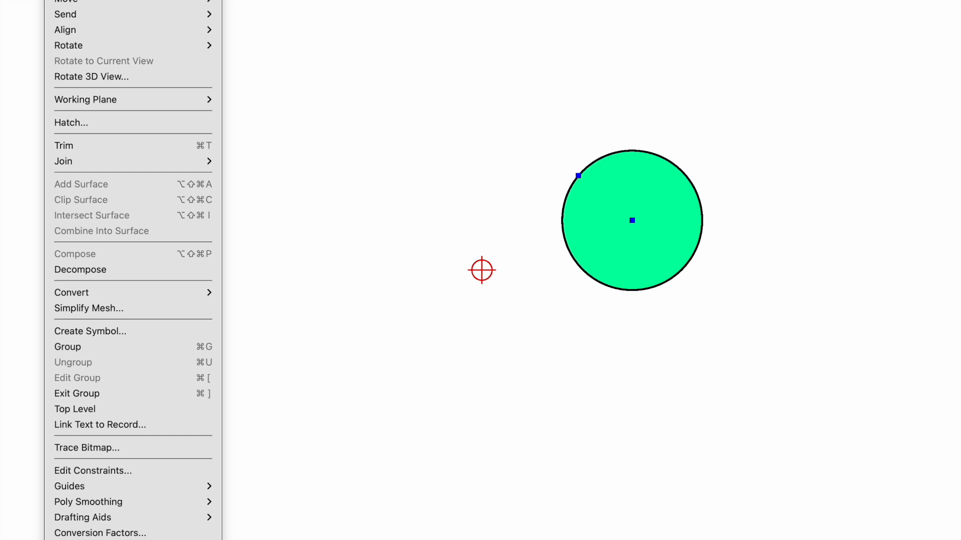
{"action": "left_click", "coordinate": [97, 394]}
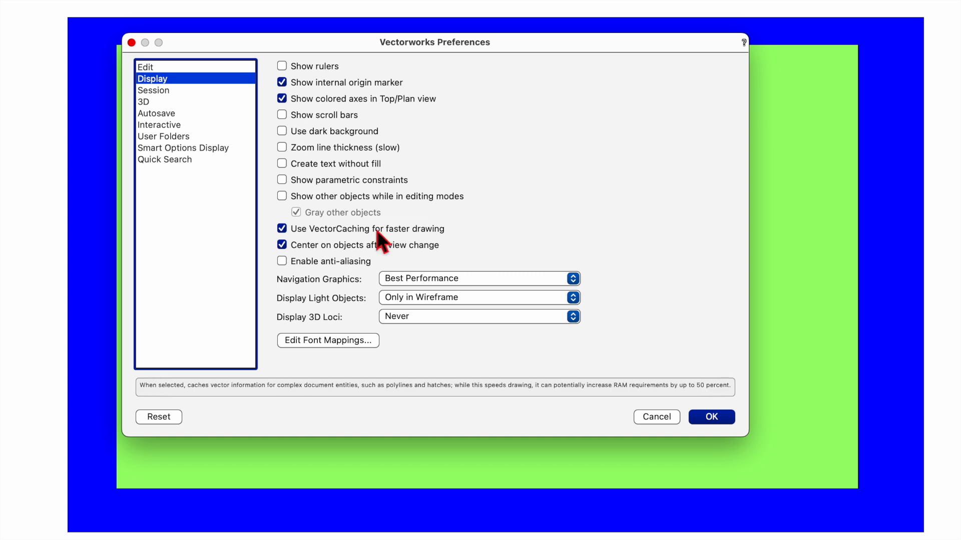
{"action": "left_click", "coordinate": [711, 418]}
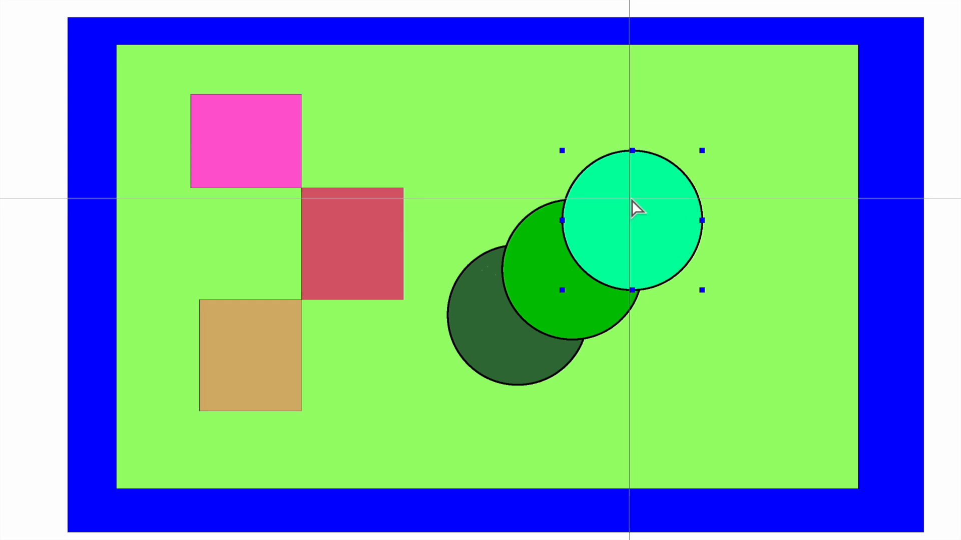
Step: Show Object Info, step in and out of the circle group, and undo a trial move
{"action": "key", "text": "super+i"}
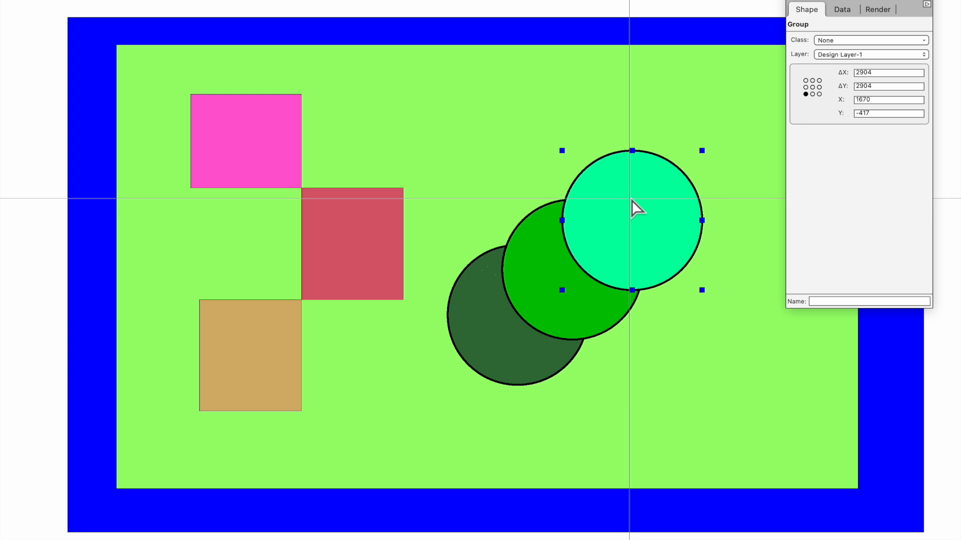
{"action": "double_click", "coordinate": [631, 200]}
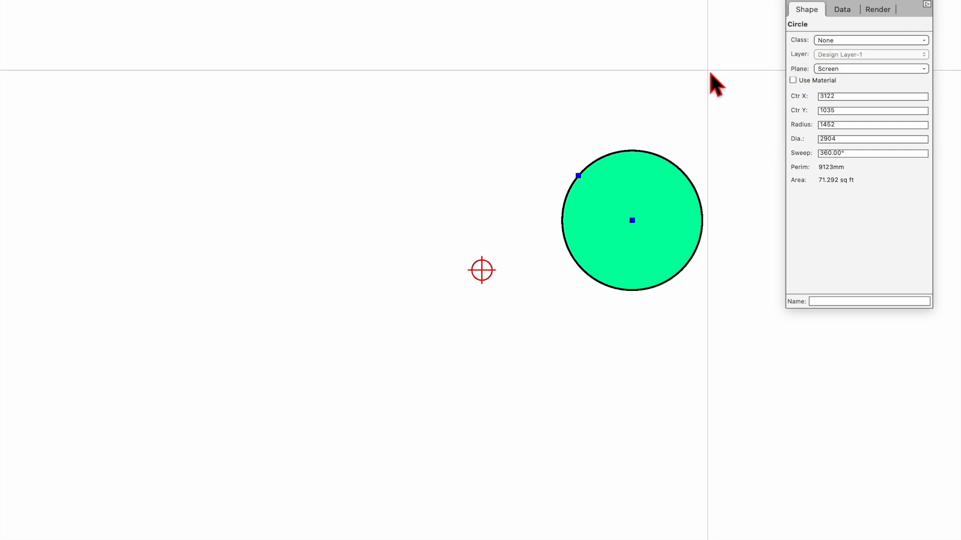
{"action": "key", "text": "super+bracketright"}
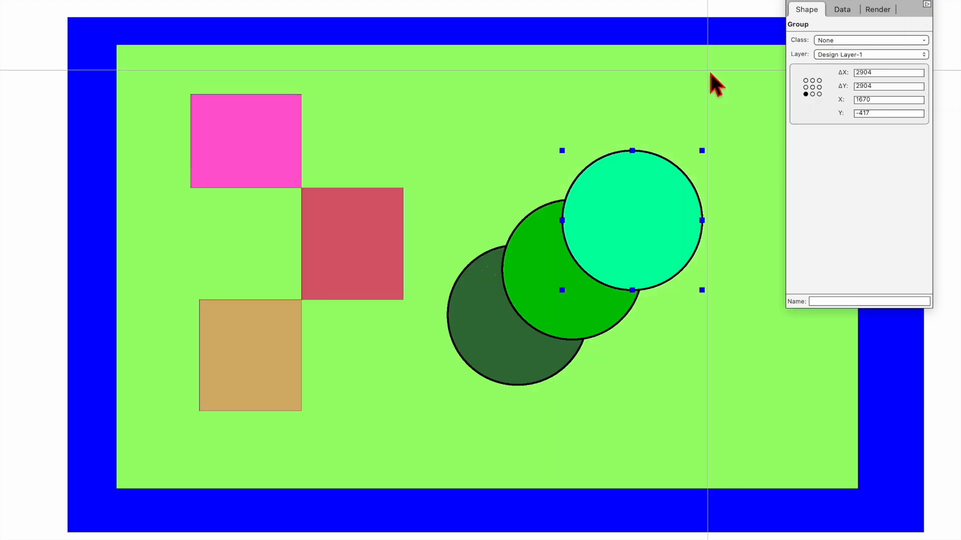
{"action": "left_click", "coordinate": [662, 173]}
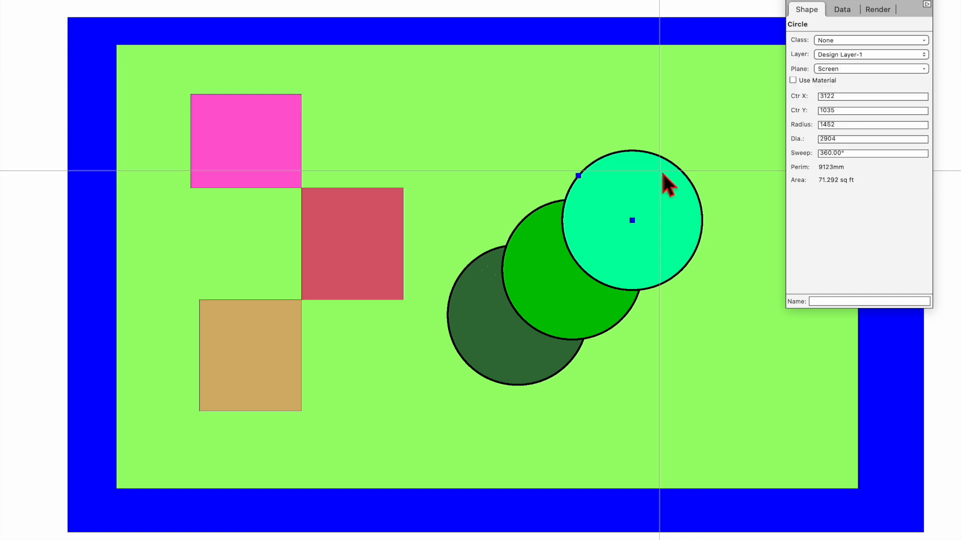
{"action": "left_click", "coordinate": [479, 342]}
{"action": "left_click_drag", "start_coordinate": [623, 240], "coordinate": [659, 141]}
{"action": "key", "text": "ctrl+z"}
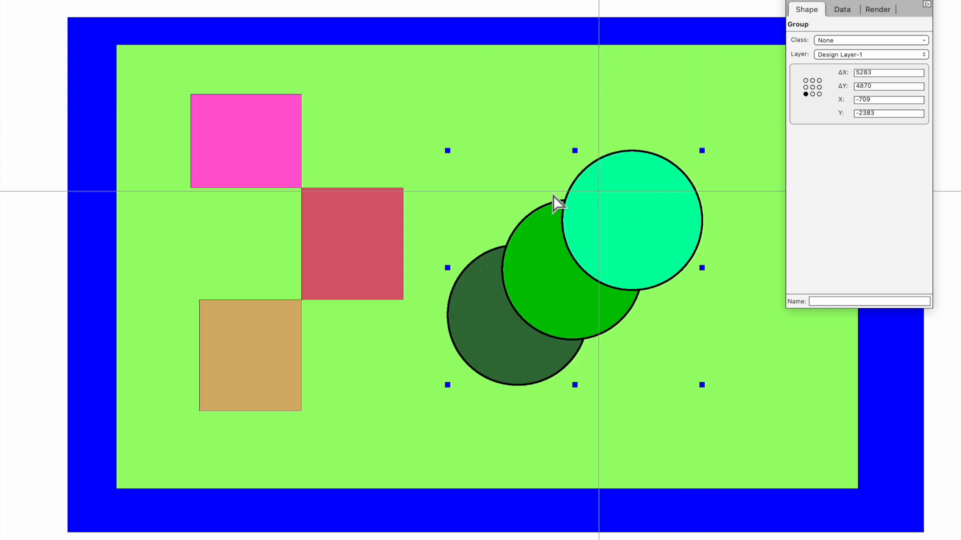
Step: Move the red square onto the circles and bring the circle group in front of it
{"action": "left_click", "coordinate": [388, 237]}
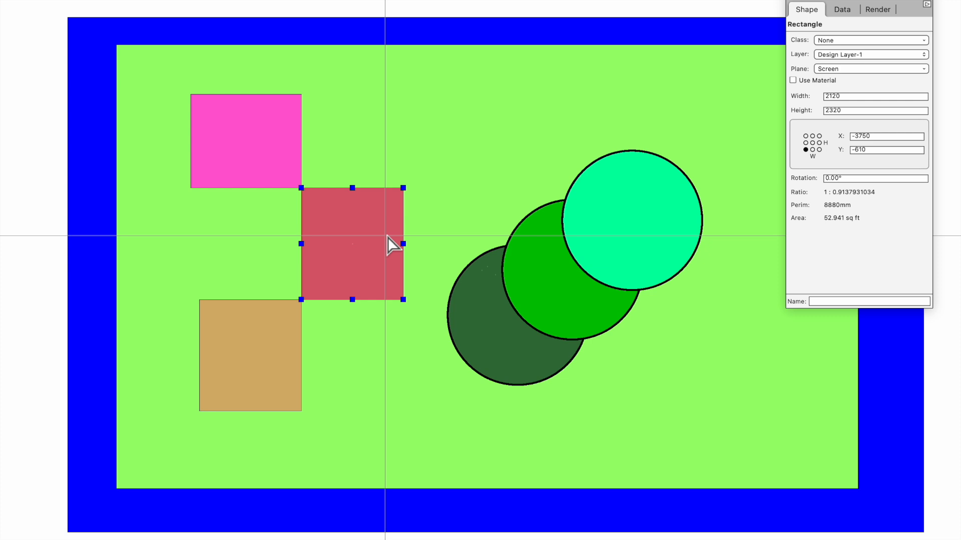
{"action": "left_click_drag", "start_coordinate": [339, 271], "coordinate": [559, 293]}
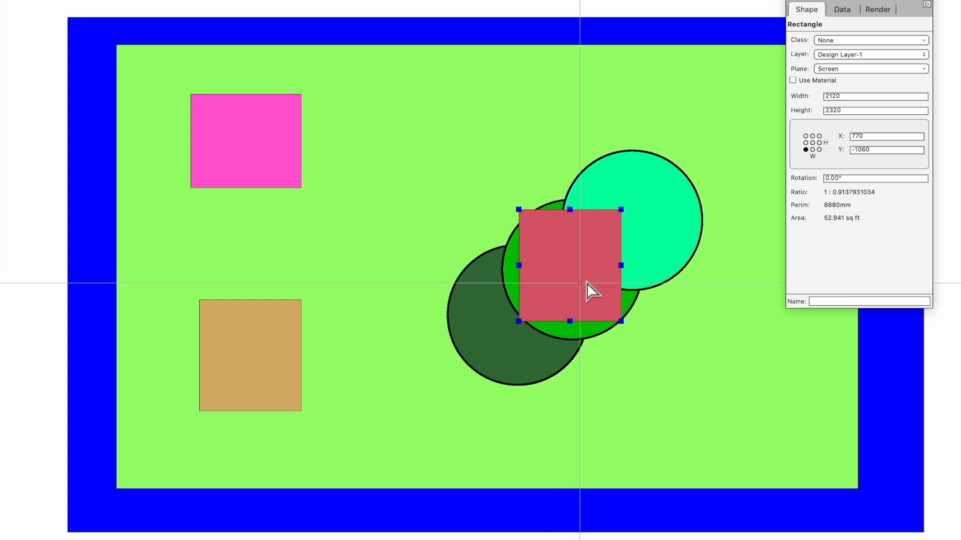
{"action": "left_click", "coordinate": [655, 219]}
{"action": "key", "text": "super+f"}
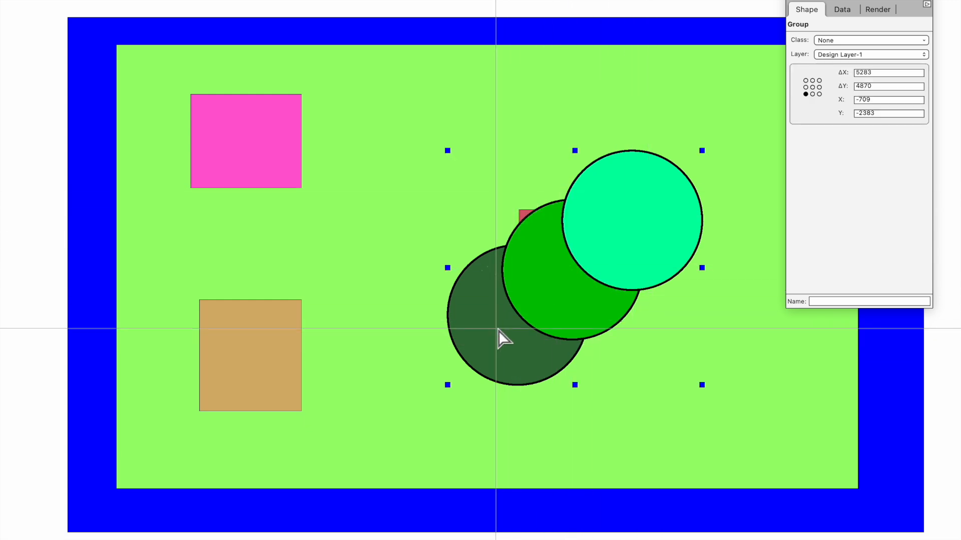
Step: Inside the circle group, send the cyan circle back and the dark green circle to front, then nudge the group
{"action": "double_click", "coordinate": [655, 190]}
{"action": "left_click", "coordinate": [700, 151]}
{"action": "left_click", "coordinate": [674, 188]}
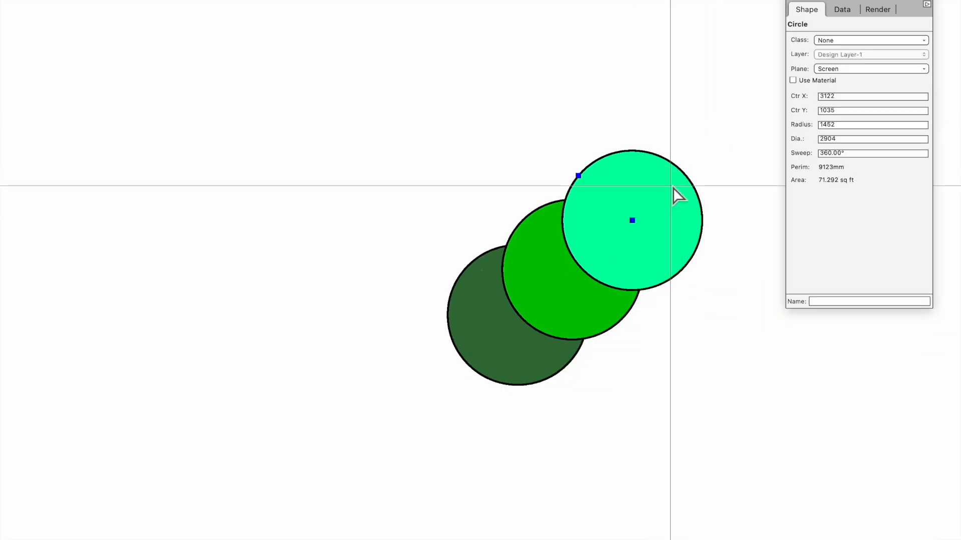
{"action": "key", "text": "super+b"}
{"action": "left_click", "coordinate": [472, 326]}
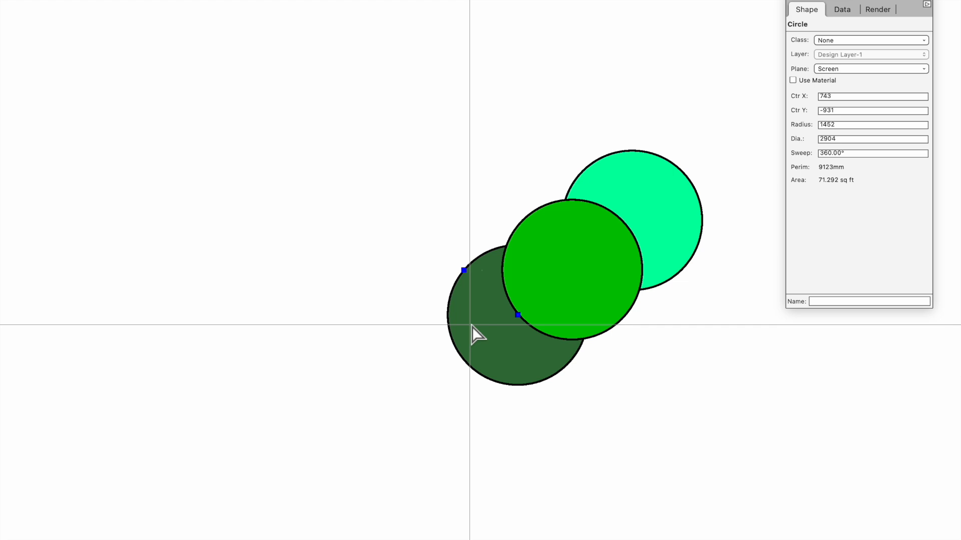
{"action": "key", "text": "super+f"}
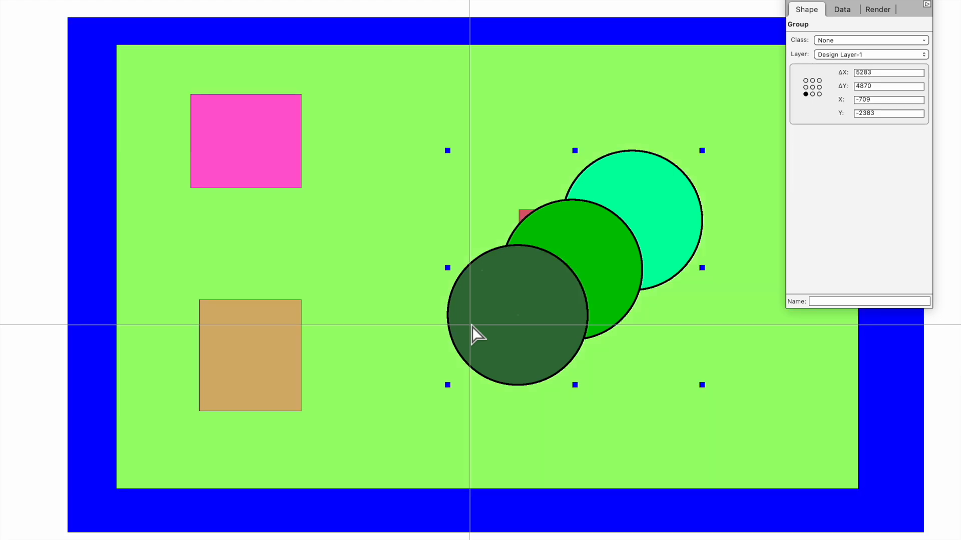
{"action": "key", "text": "super+bracketright"}
{"action": "left_click_drag", "start_coordinate": [517, 315], "coordinate": [533, 328]}
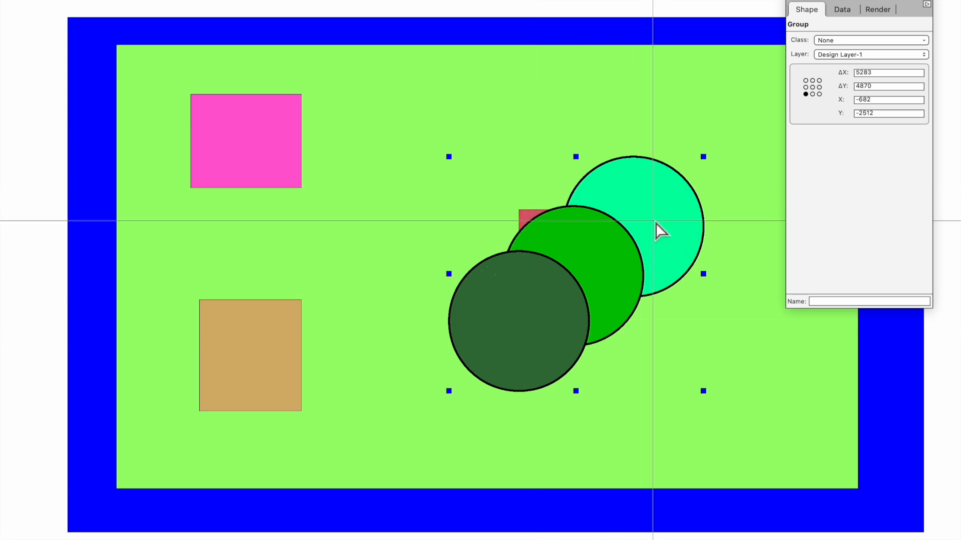
Step: Move the tan square onto the circles and shift the circle group left and back right
{"action": "left_click_drag", "start_coordinate": [275, 370], "coordinate": [605, 272]}
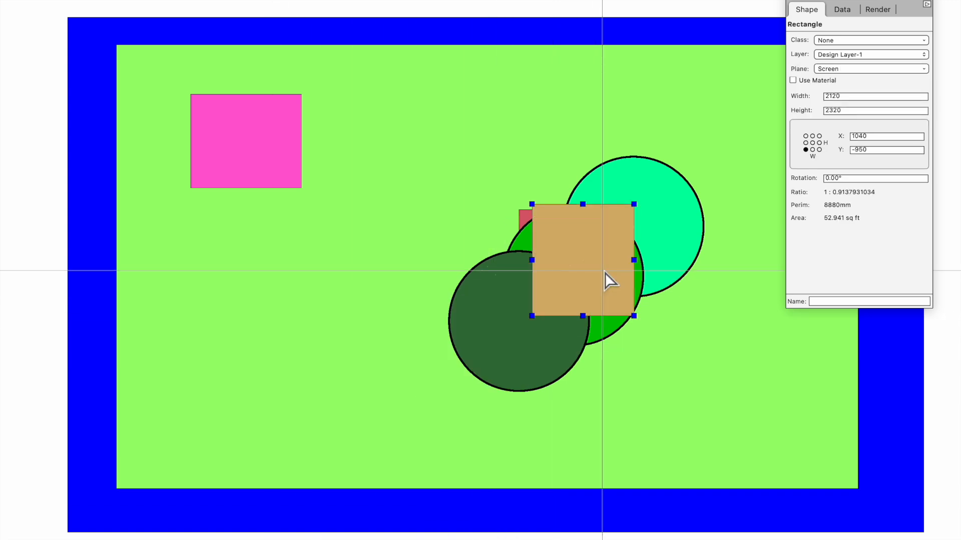
{"action": "left_click", "coordinate": [518, 353]}
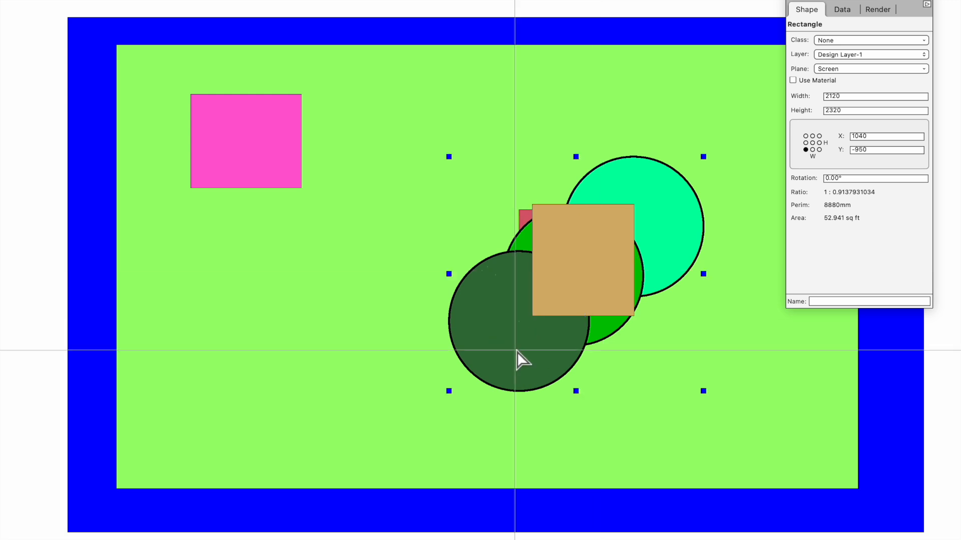
{"action": "left_click_drag", "start_coordinate": [542, 342], "coordinate": [452, 390]}
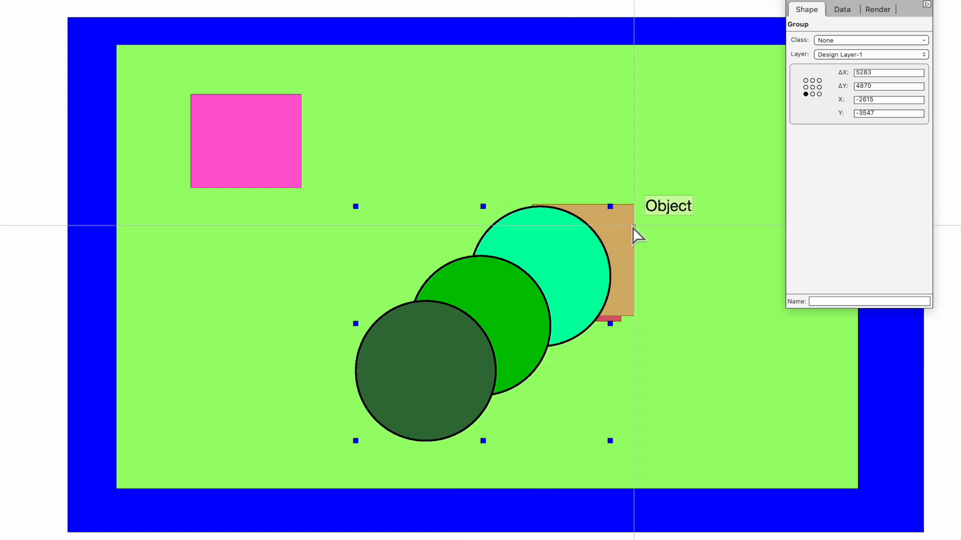
{"action": "left_click_drag", "start_coordinate": [476, 348], "coordinate": [620, 345]}
Step: Set the tan square against the pink square, group all three squares, and move the group up-left
{"action": "left_click_drag", "start_coordinate": [554, 206], "coordinate": [303, 189]}
{"action": "left_click_drag", "start_coordinate": [581, 225], "coordinate": [301, 299]}
{"action": "left_click", "coordinate": [363, 245], "text": "shift"}
{"action": "left_click", "coordinate": [278, 158], "text": "shift"}
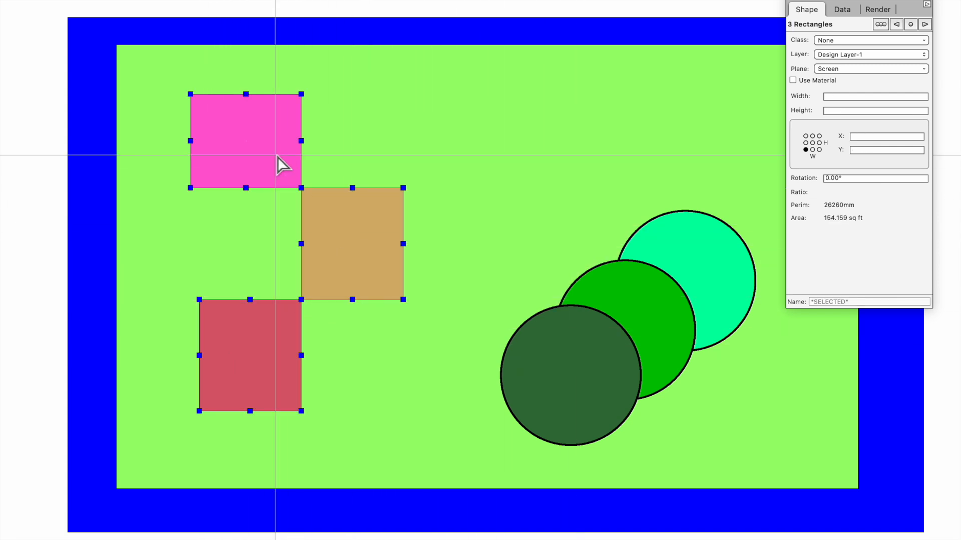
{"action": "key", "text": "super+g"}
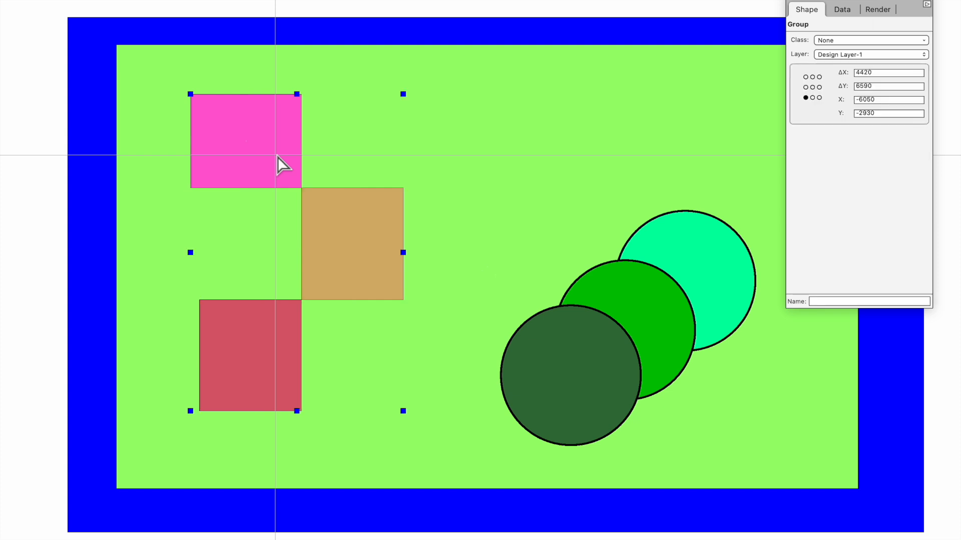
{"action": "left_click_drag", "start_coordinate": [260, 150], "coordinate": [206, 114]}
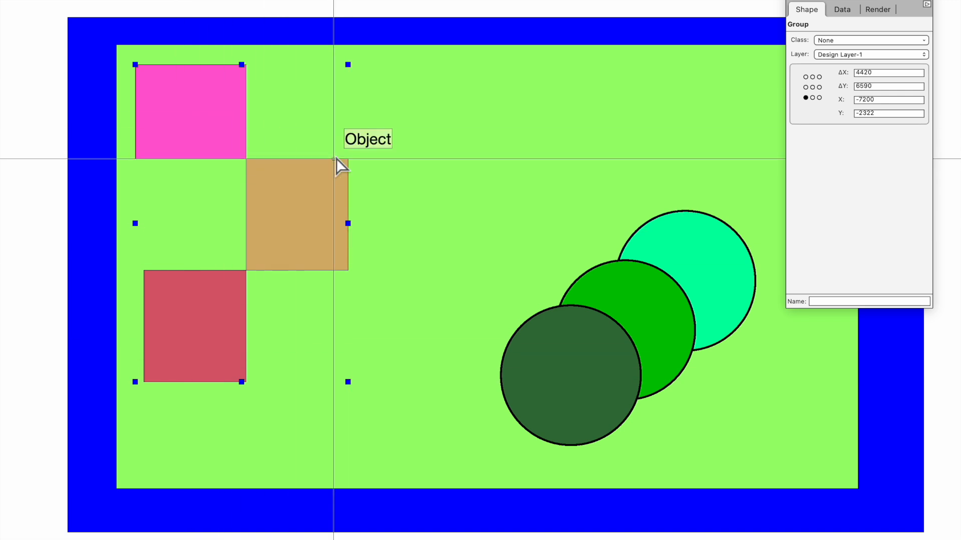
Step: Inside the circles group, lock the middle green circle via its context menu
{"action": "double_click", "coordinate": [661, 284]}
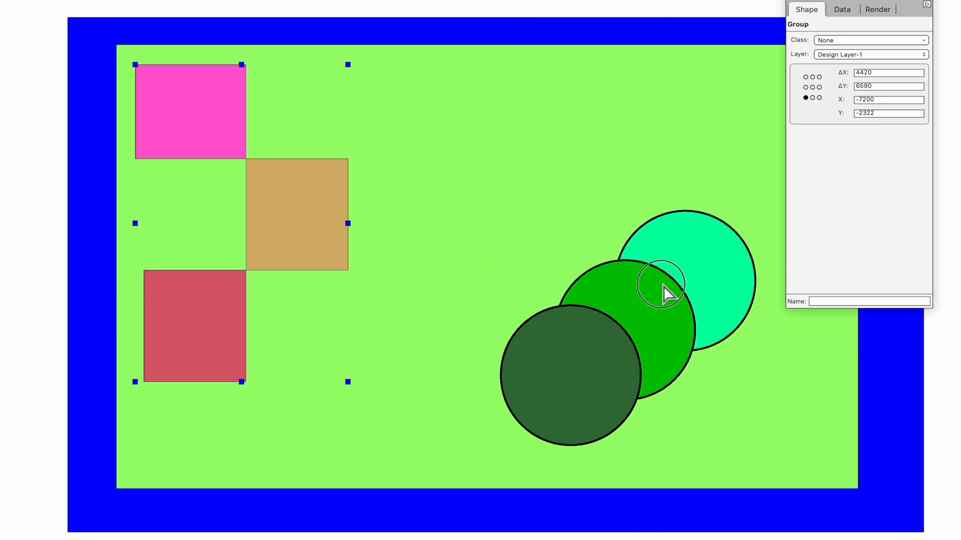
{"action": "left_click", "coordinate": [729, 247]}
{"action": "left_click", "coordinate": [660, 311], "text": "shift"}
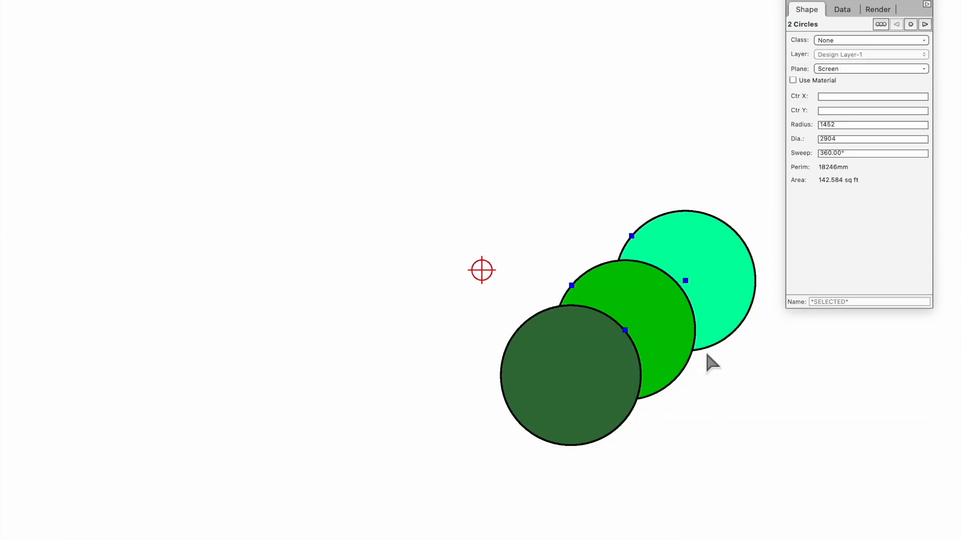
{"action": "left_click", "coordinate": [730, 391]}
{"action": "left_click", "coordinate": [681, 363]}
{"action": "right_click", "coordinate": [681, 364]}
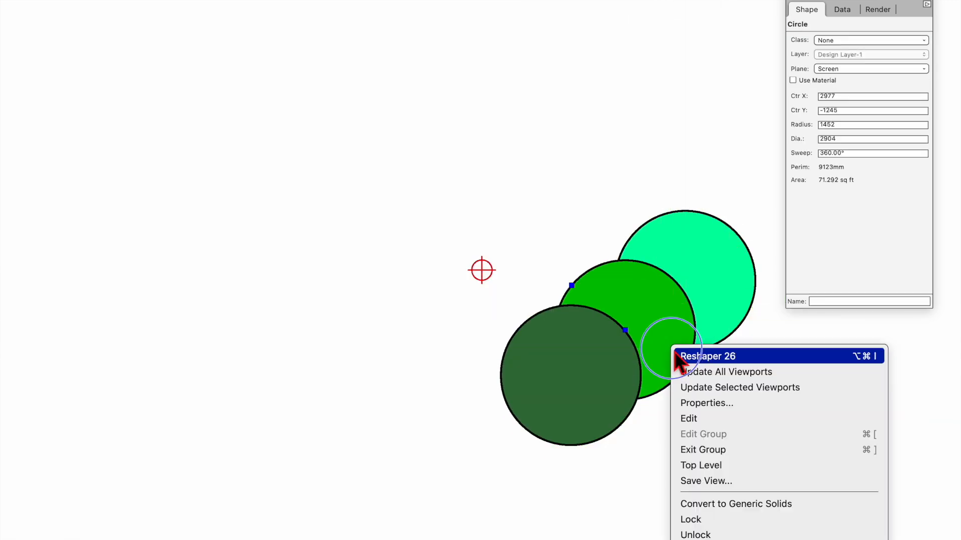
{"action": "left_click", "coordinate": [720, 523]}
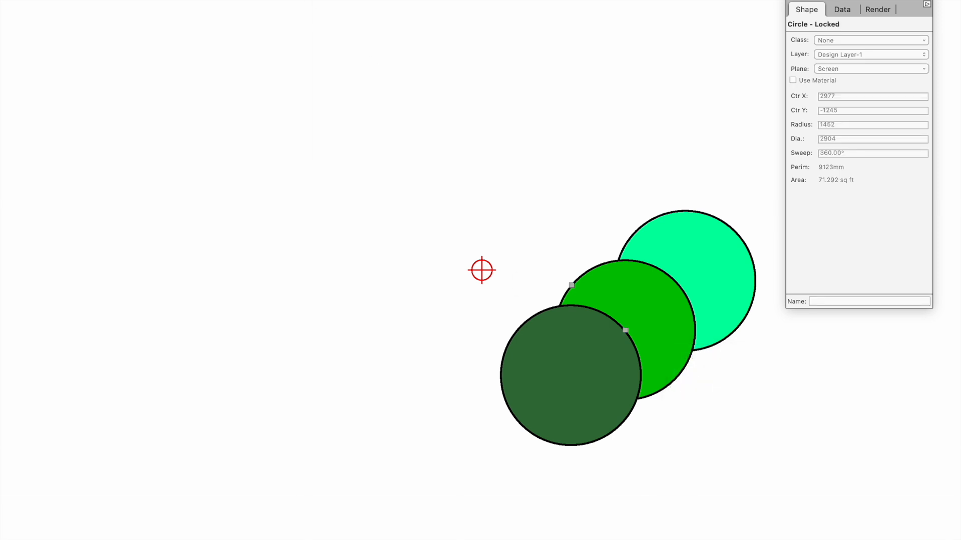
Step: Dismiss the open menu, exit the circles group, and move the group up and left
{"action": "left_click", "coordinate": [190, 1]}
{"action": "mouse_move", "coordinate": [221, 365]}
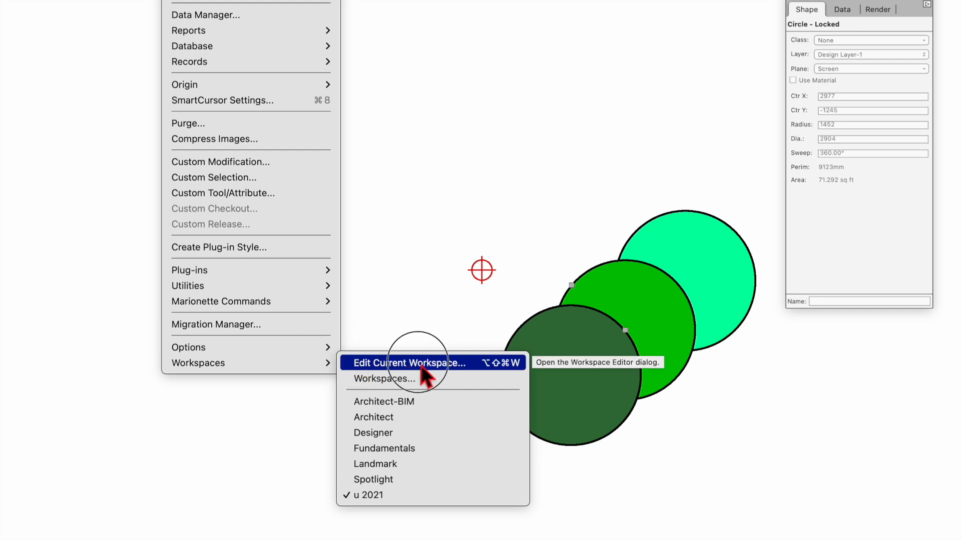
{"action": "left_click", "coordinate": [497, 26]}
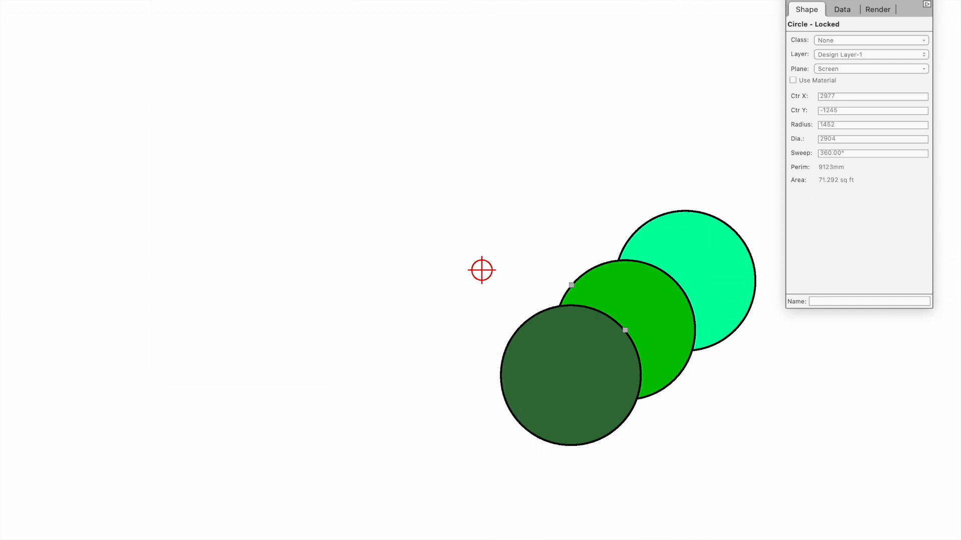
{"action": "key", "text": "super+bracketright"}
{"action": "left_click_drag", "start_coordinate": [701, 257], "coordinate": [623, 186]}
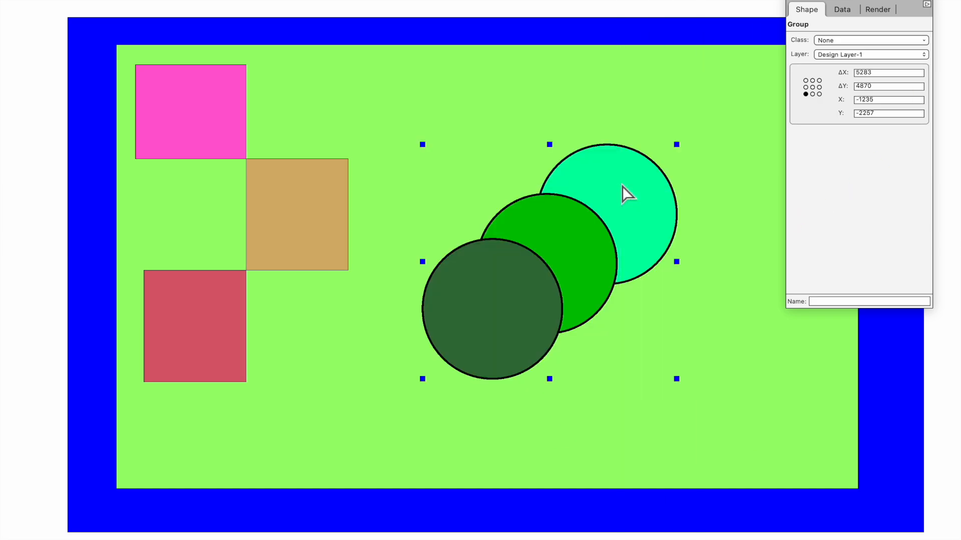
Step: Inside the circles group, move the light-green circle up-left and the dark-green circle down into a vertical stack
{"action": "double_click", "coordinate": [622, 186]}
{"action": "left_click", "coordinate": [660, 200]}
{"action": "left_click_drag", "start_coordinate": [661, 200], "coordinate": [618, 154]}
{"action": "left_click_drag", "start_coordinate": [509, 327], "coordinate": [536, 364]}
{"action": "left_click", "coordinate": [589, 259]}
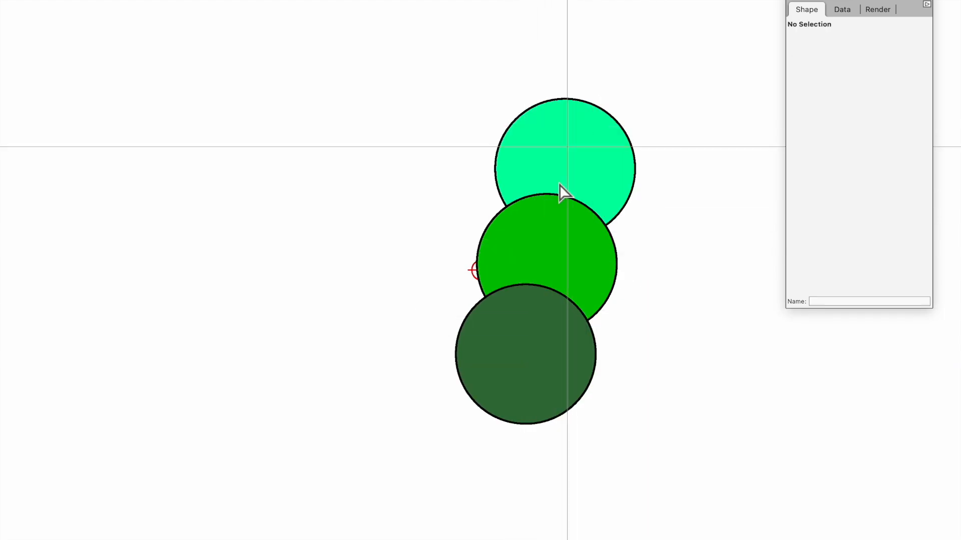
Step: Lock the light-green circle, undo a trial move of the dark-green one, exit, and shift the group
{"action": "left_click", "coordinate": [583, 143]}
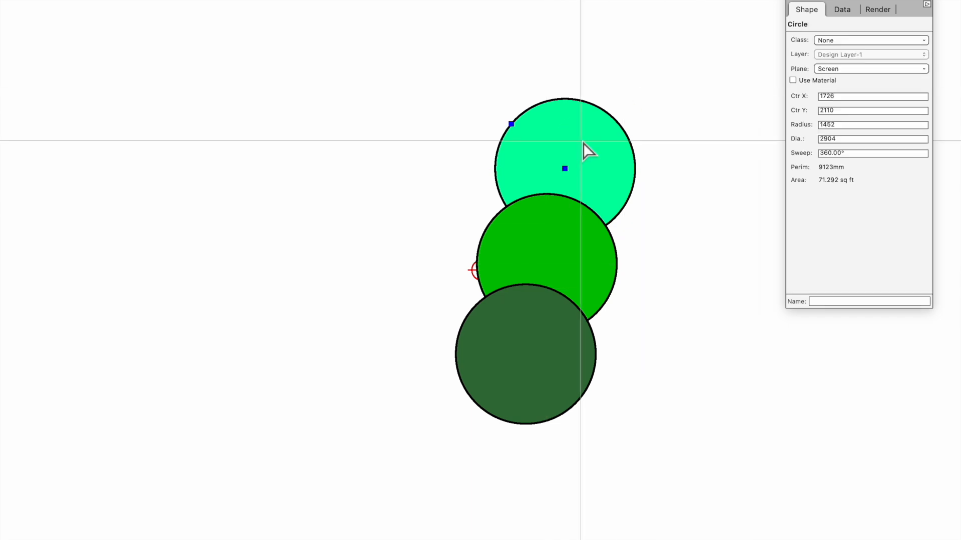
{"action": "right_click", "coordinate": [603, 175]}
{"action": "left_click", "coordinate": [651, 345]}
{"action": "left_click_drag", "start_coordinate": [607, 133], "coordinate": [715, 186]}
{"action": "left_click_drag", "start_coordinate": [595, 368], "coordinate": [455, 406]}
{"action": "key", "text": "super+z"}
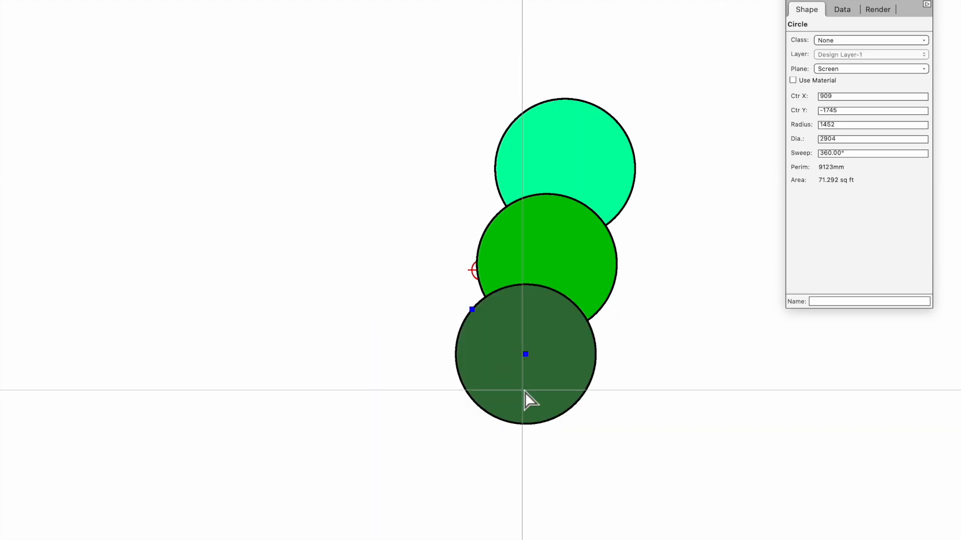
{"action": "key", "text": "super+bracketright"}
{"action": "left_click_drag", "start_coordinate": [588, 155], "coordinate": [623, 145]}
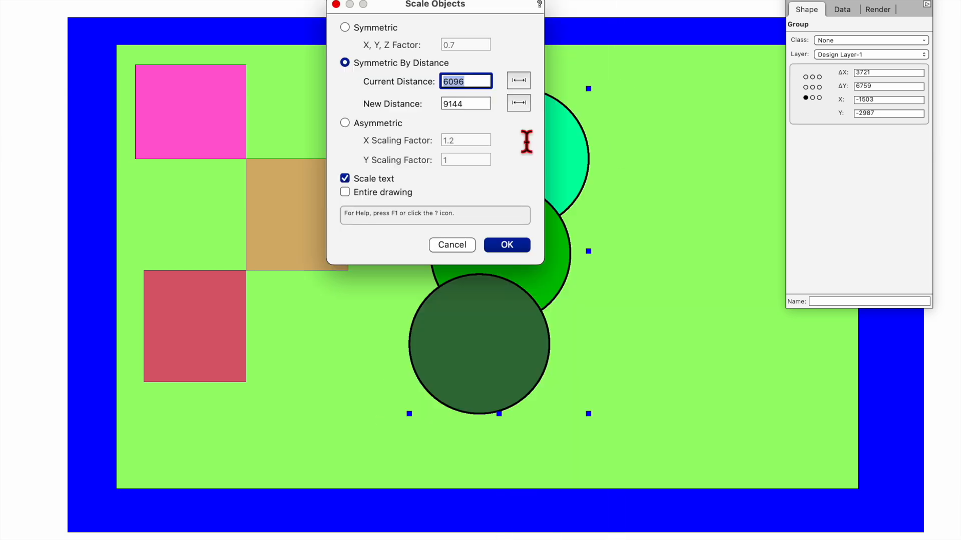
Step: Scale the circles group uniformly by factor 2, then undo it
{"action": "left_click", "coordinate": [377, 29]}
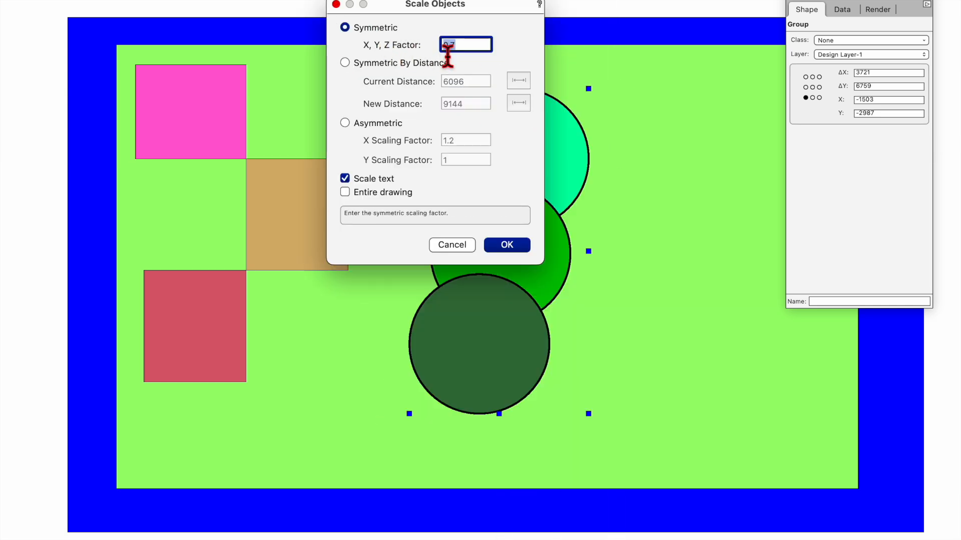
{"action": "left_click", "coordinate": [521, 247]}
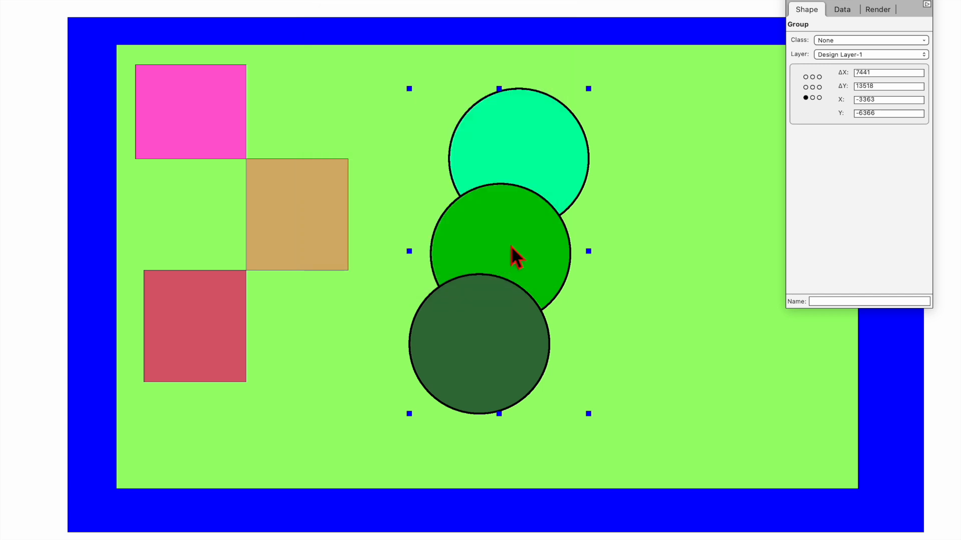
{"action": "key", "text": "super+z"}
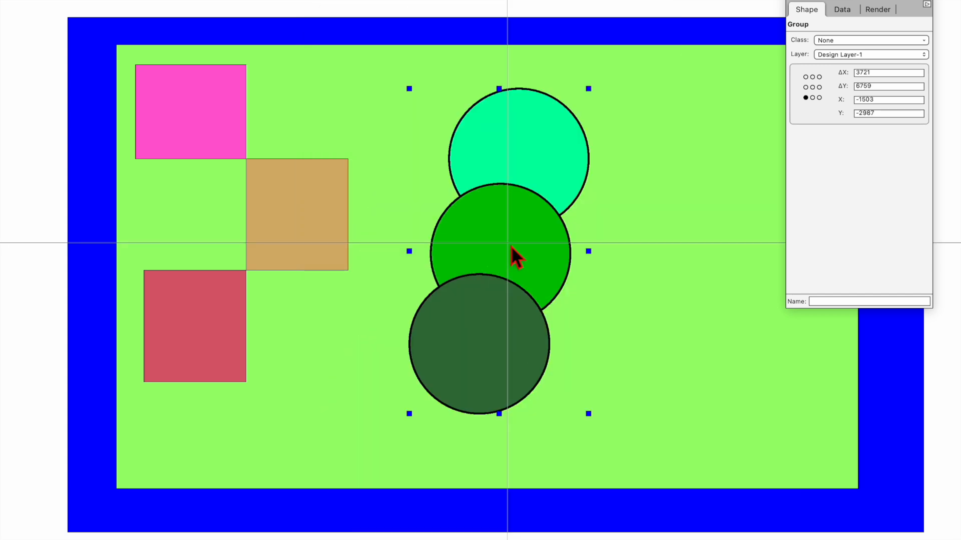
Step: Inside the group, select all three circles, scale them by 2, then undo
{"action": "double_click", "coordinate": [510, 246]}
{"action": "key", "text": "super+a"}
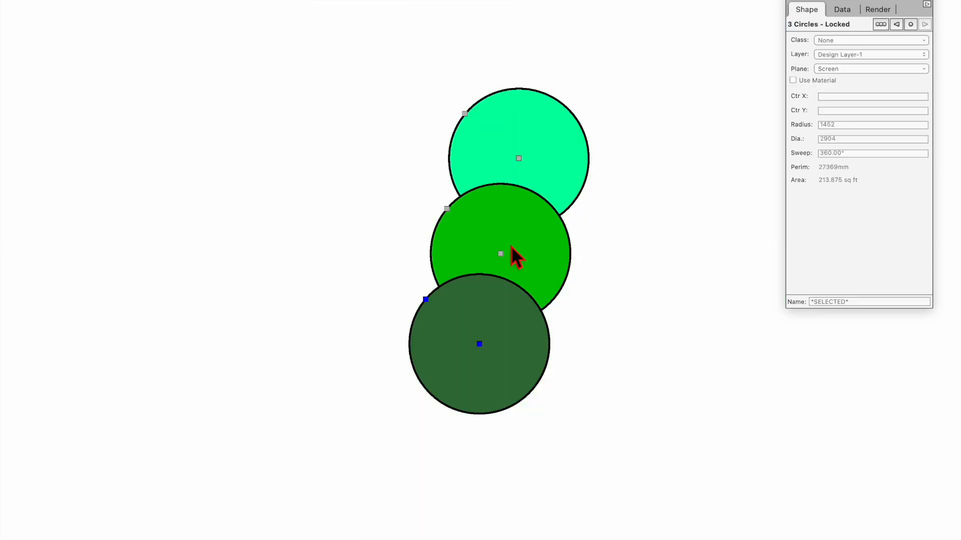
{"action": "left_click", "coordinate": [61, 0]}
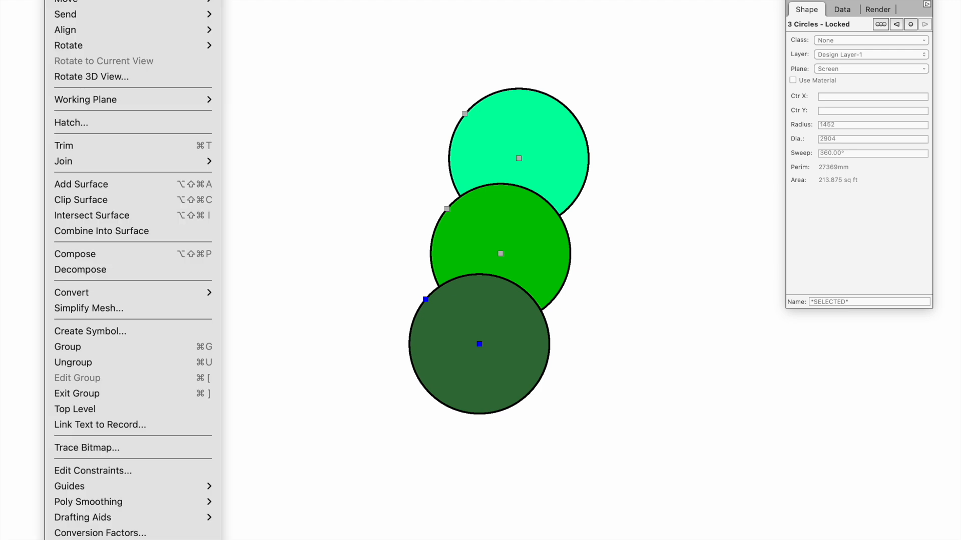
{"action": "left_click", "coordinate": [85, 0]}
{"action": "left_click", "coordinate": [507, 245]}
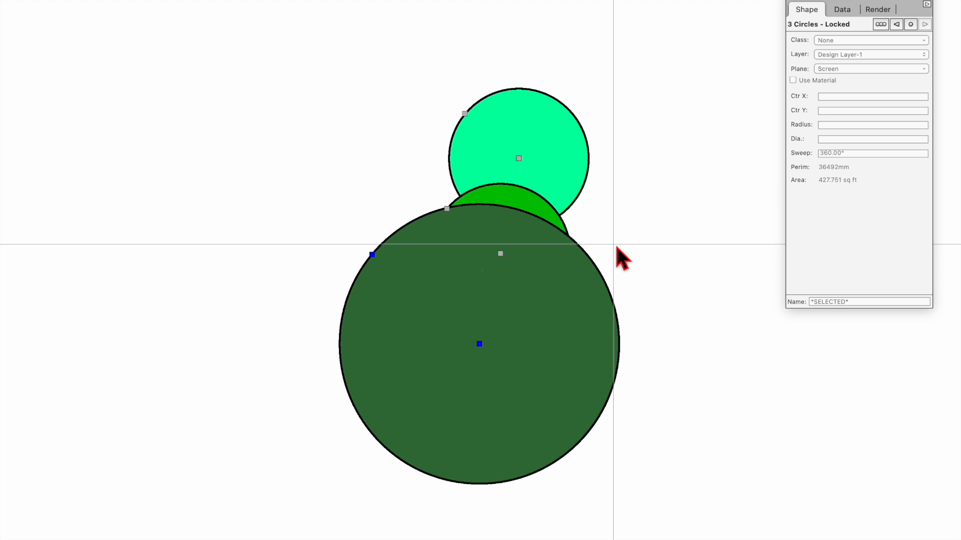
{"action": "key", "text": "super+z"}
{"action": "key", "text": "super+z"}
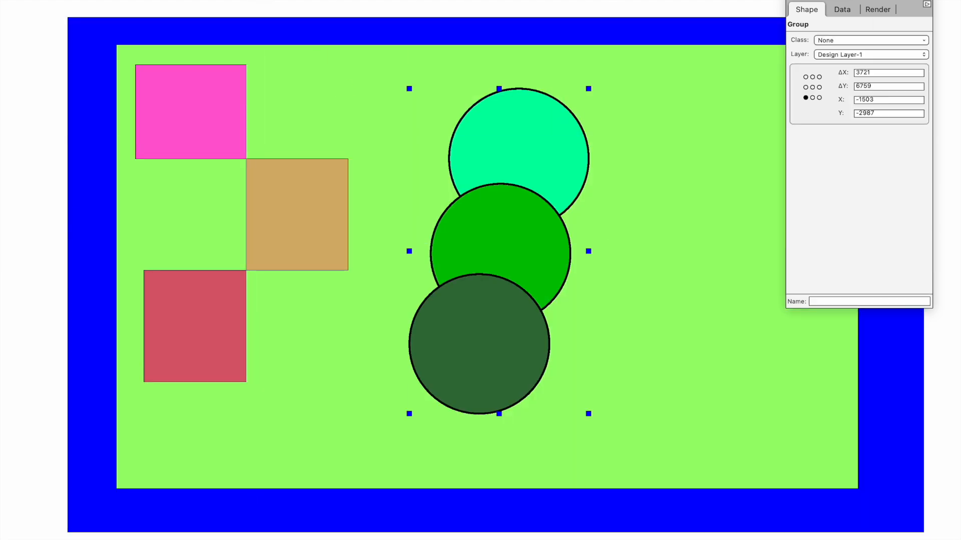
Step: Scale the circles group by 2 again via Scale Objects and undo the enlargement
{"action": "left_click", "coordinate": [67, 0]}
{"action": "left_click", "coordinate": [83, 0]}
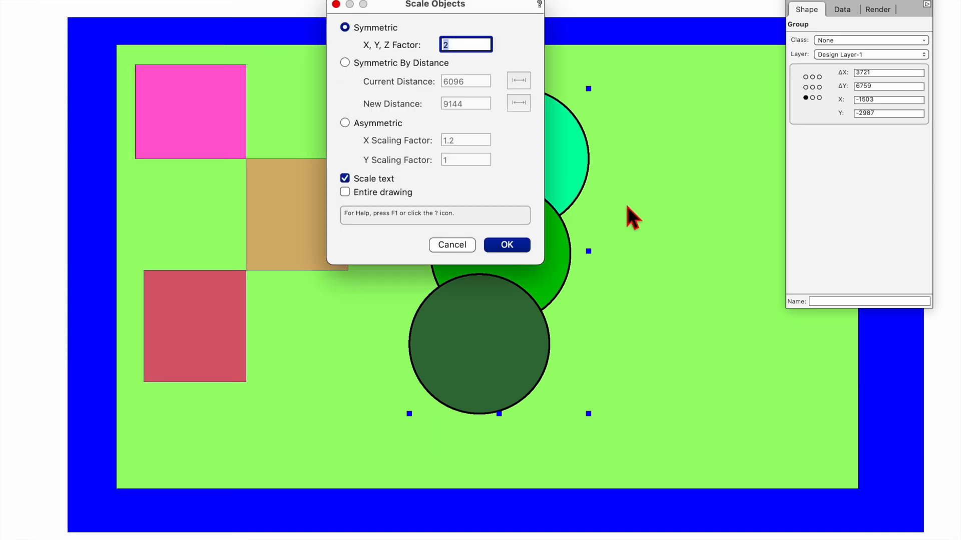
{"action": "left_click", "coordinate": [509, 247]}
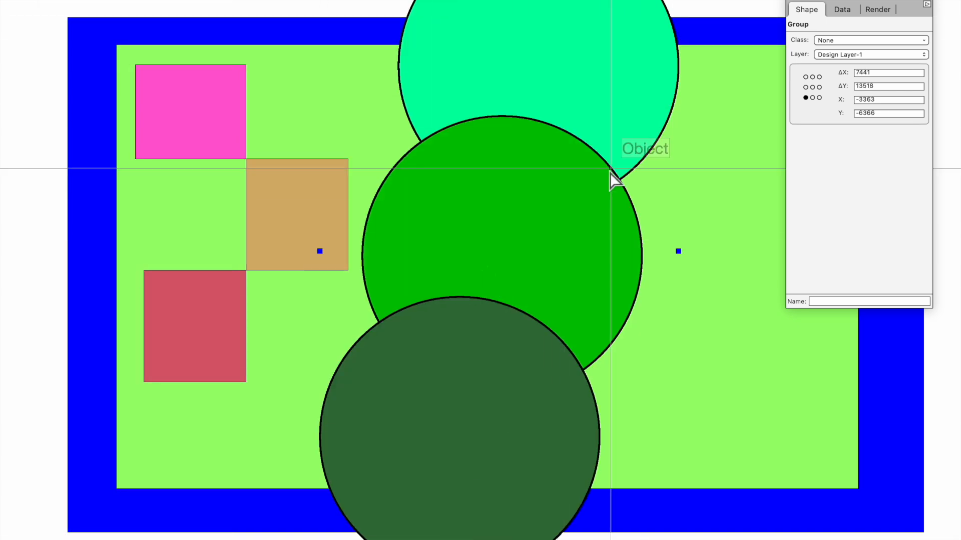
{"action": "key", "text": "ctrl+z"}
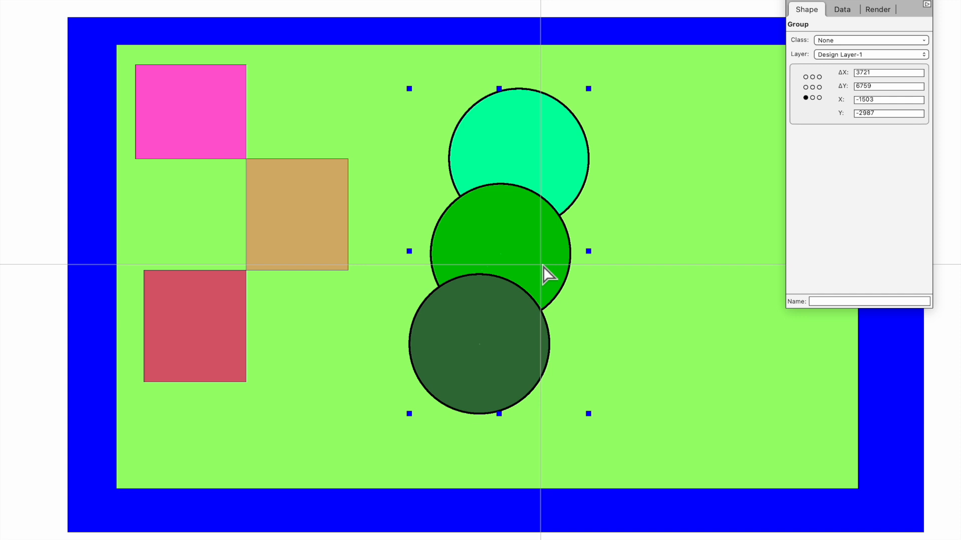
Step: Select the squares and circles groups and group them together
{"action": "left_click", "coordinate": [211, 104]}
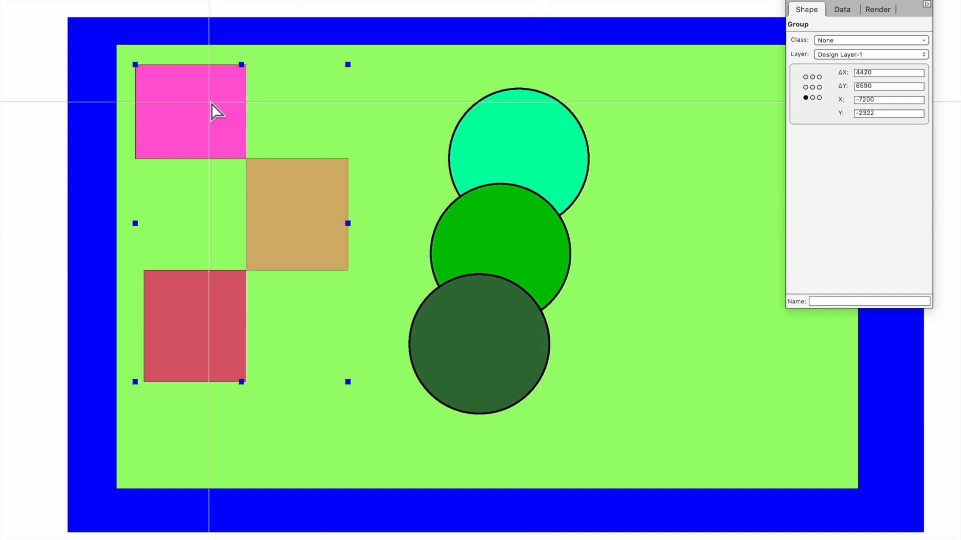
{"action": "left_click", "coordinate": [520, 219], "text": "shift"}
{"action": "key", "text": "ctrl+g"}
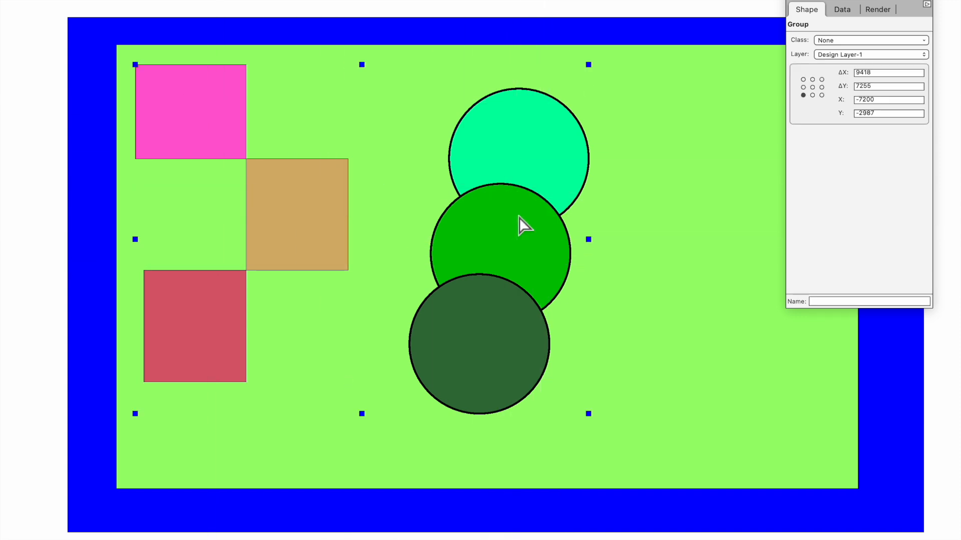
Step: Shift the combined group to the right, then bring the green background rectangle to the front
{"action": "left_click_drag", "start_coordinate": [522, 243], "coordinate": [624, 281]}
{"action": "left_click_drag", "start_coordinate": [632, 179], "coordinate": [682, 149]}
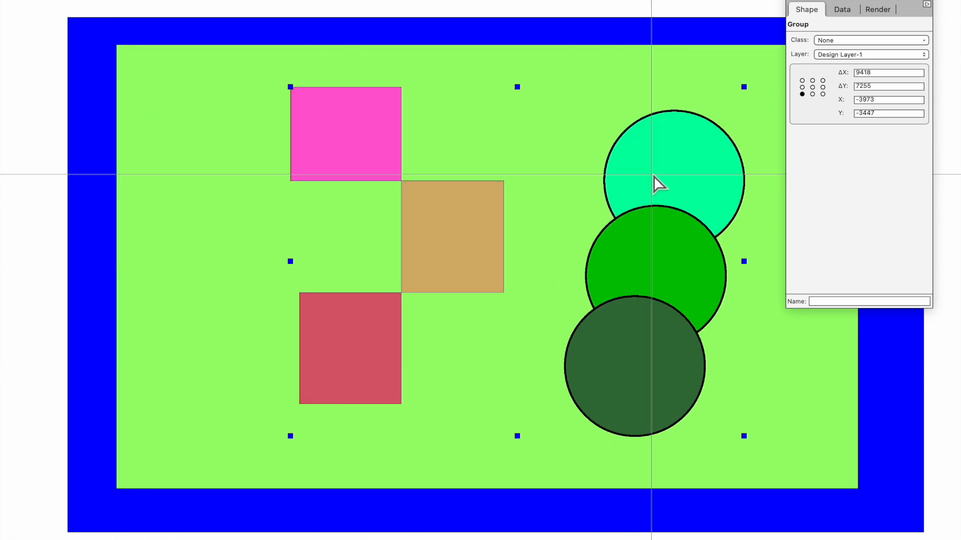
{"action": "left_click_drag", "start_coordinate": [669, 174], "coordinate": [634, 163]}
{"action": "left_click", "coordinate": [209, 92]}
{"action": "key", "text": "super+f"}
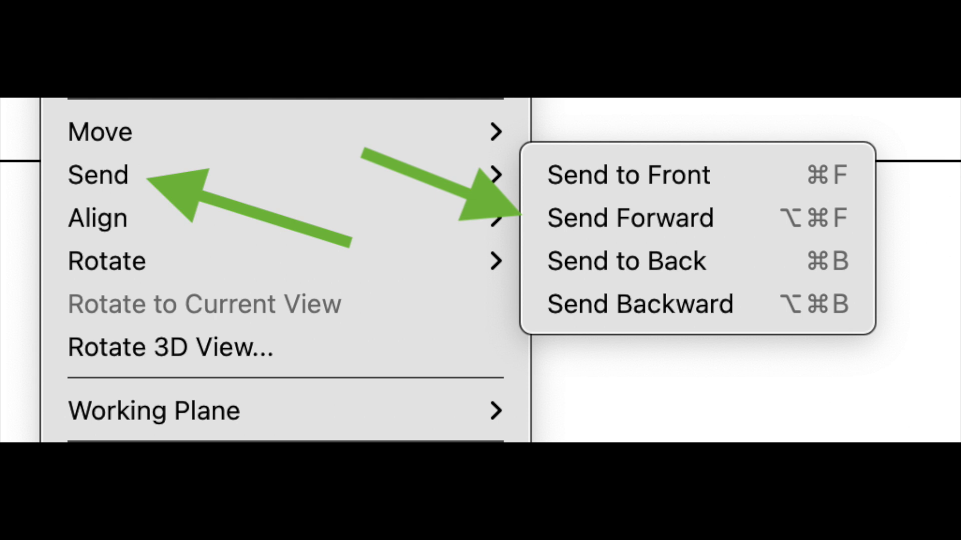
Step: Send the 15400 by 9230 green rectangle back behind the grouped squares and circles with Cmd+B
{"action": "key", "text": "super+b"}
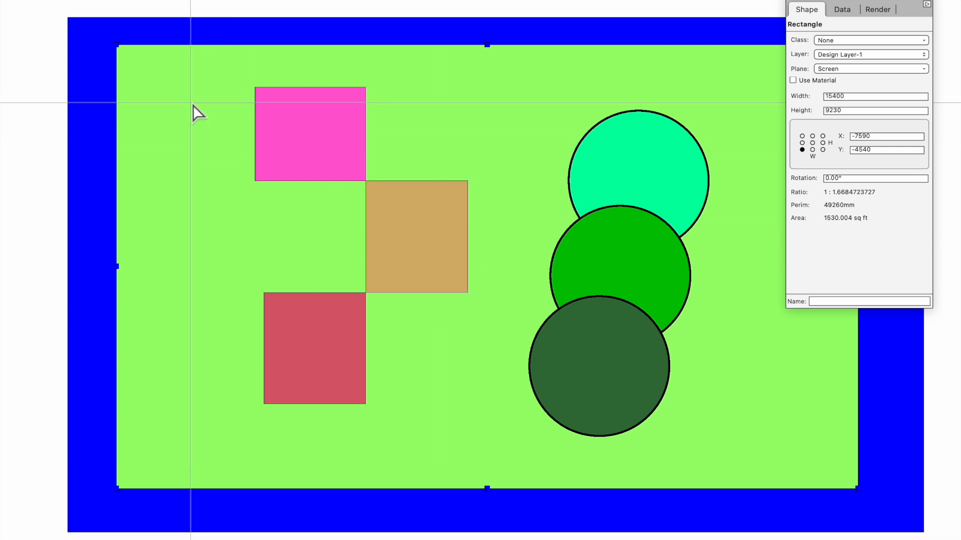
Step: Inside the nested squares group, assign the tan square to Odd Class
{"action": "left_click", "coordinate": [354, 143]}
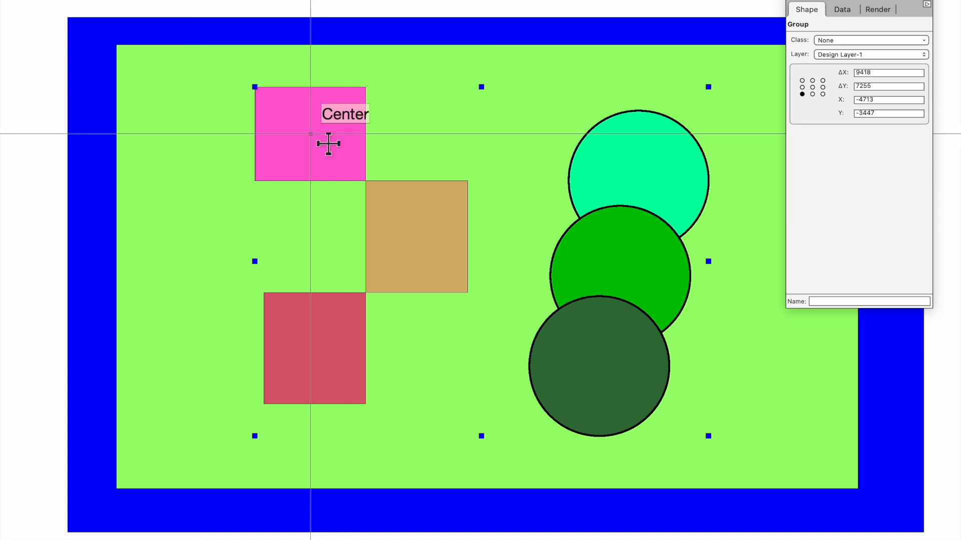
{"action": "double_click", "coordinate": [310, 135]}
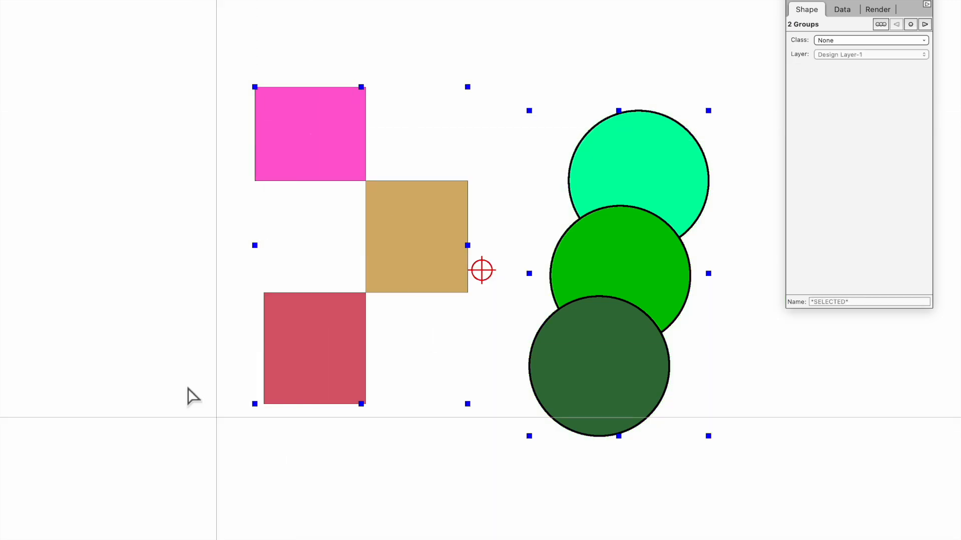
{"action": "left_click", "coordinate": [168, 325]}
{"action": "left_click", "coordinate": [423, 247]}
{"action": "double_click", "coordinate": [424, 247]}
{"action": "left_click", "coordinate": [465, 229]}
{"action": "left_click", "coordinate": [827, 41]}
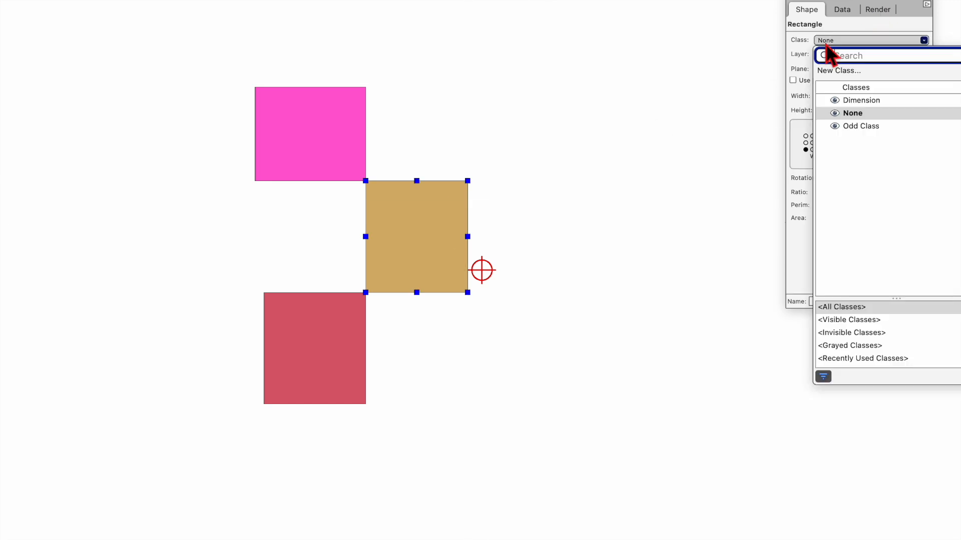
{"action": "left_click", "coordinate": [861, 126]}
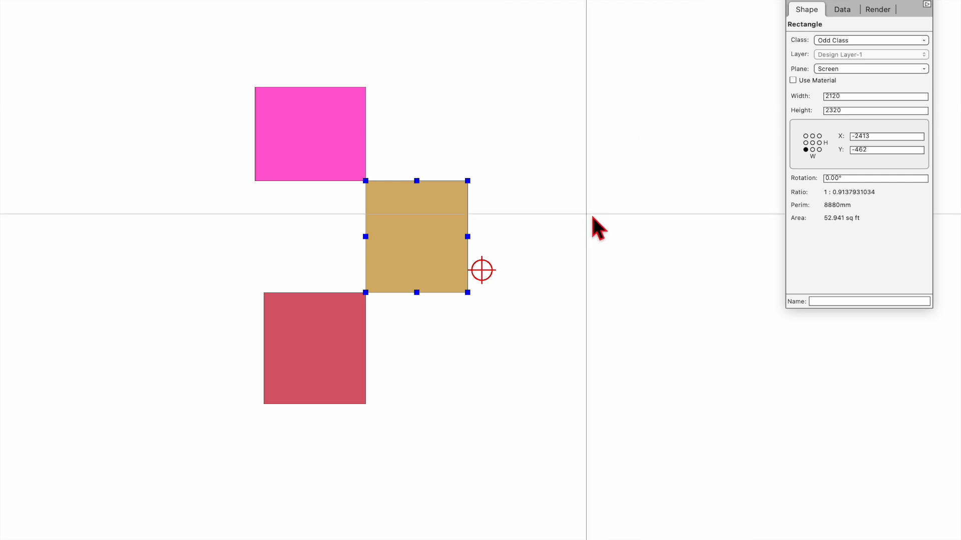
Step: Select the pink and red squares, then marquee-zoom in on all three squares
{"action": "left_click", "coordinate": [332, 126]}
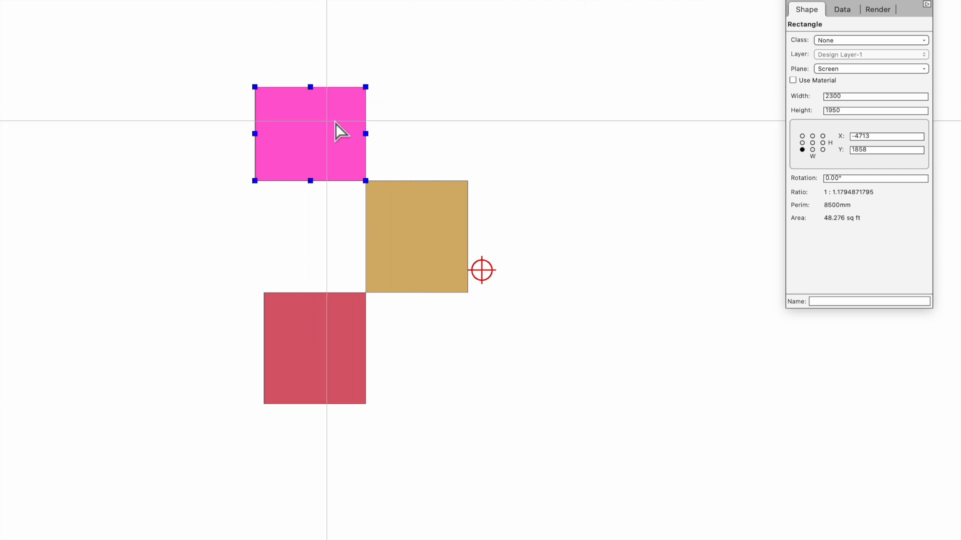
{"action": "left_click", "coordinate": [337, 349]}
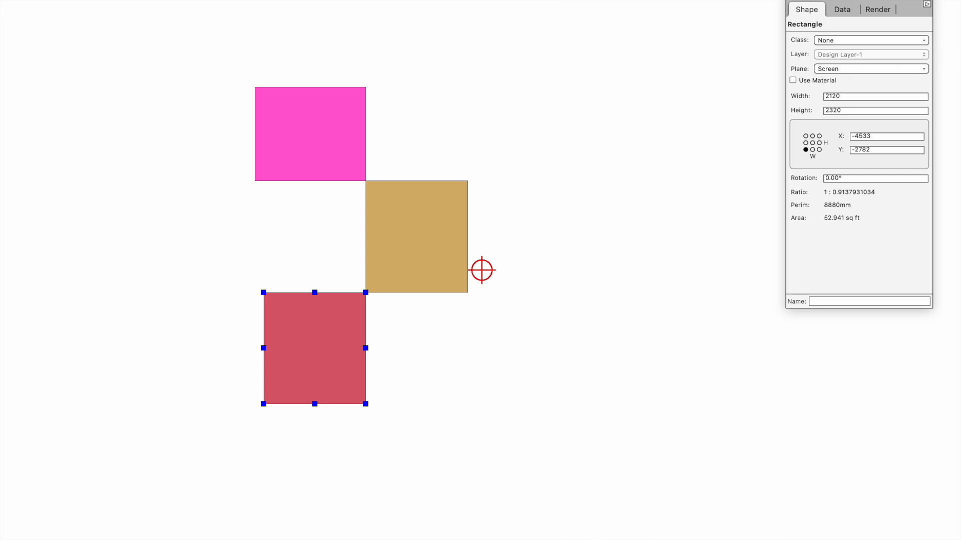
{"action": "left_click_drag", "start_coordinate": [220, 59], "coordinate": [490, 442]}
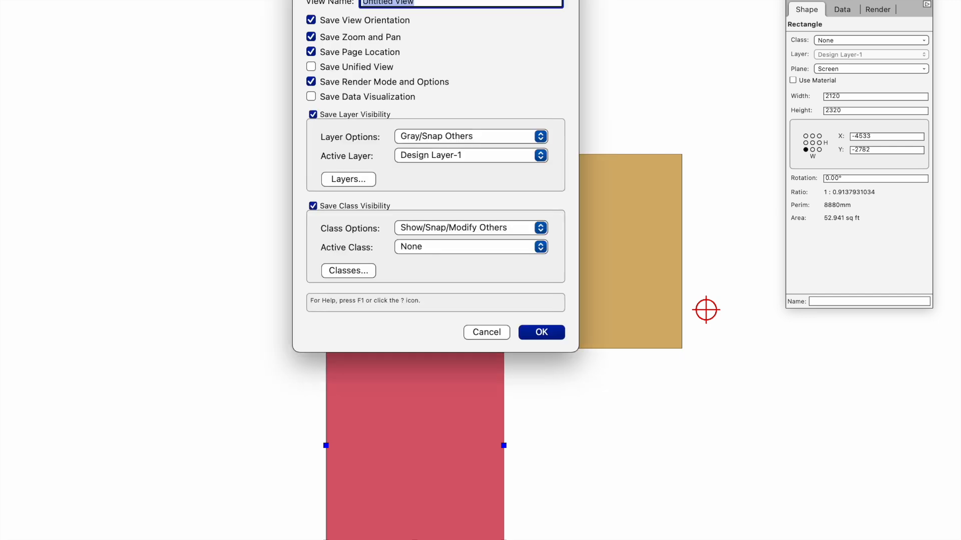
Step: Save the squares close-up as the view 'Beige Square' with Layer Options set to Active Only
{"action": "left_click_drag", "start_coordinate": [500, 0], "coordinate": [504, 28]}
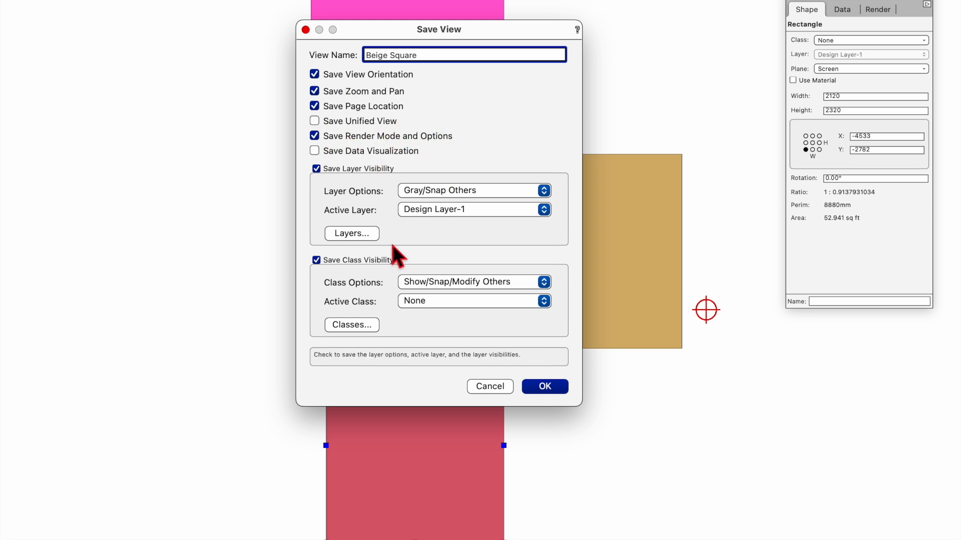
{"action": "left_click", "coordinate": [403, 191]}
{"action": "left_click", "coordinate": [448, 165]}
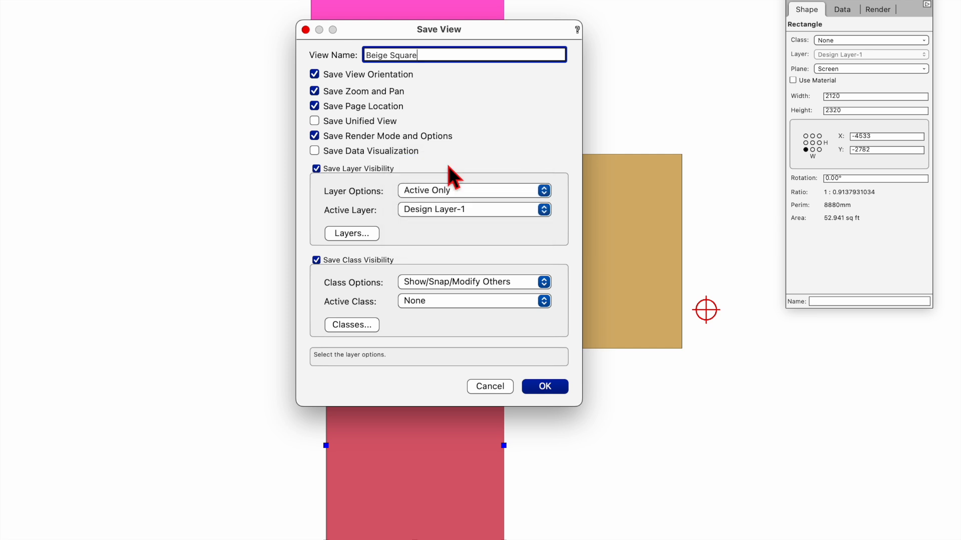
{"action": "left_click", "coordinate": [353, 326]}
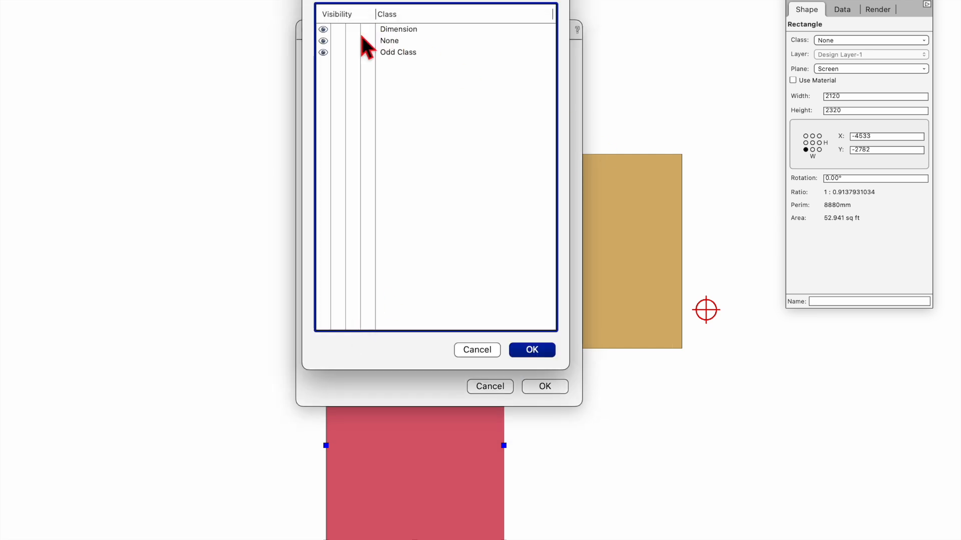
{"action": "left_click", "coordinate": [532, 351]}
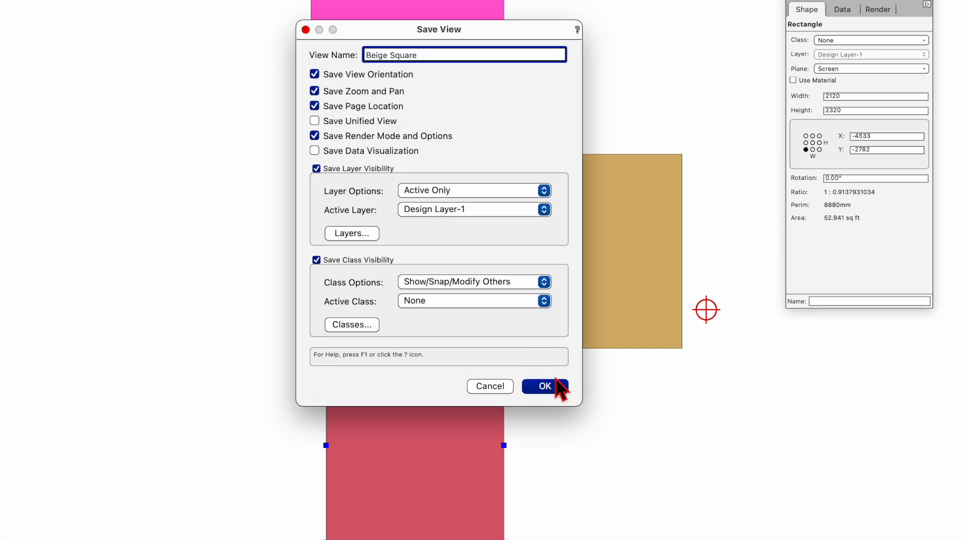
{"action": "left_click", "coordinate": [545, 386]}
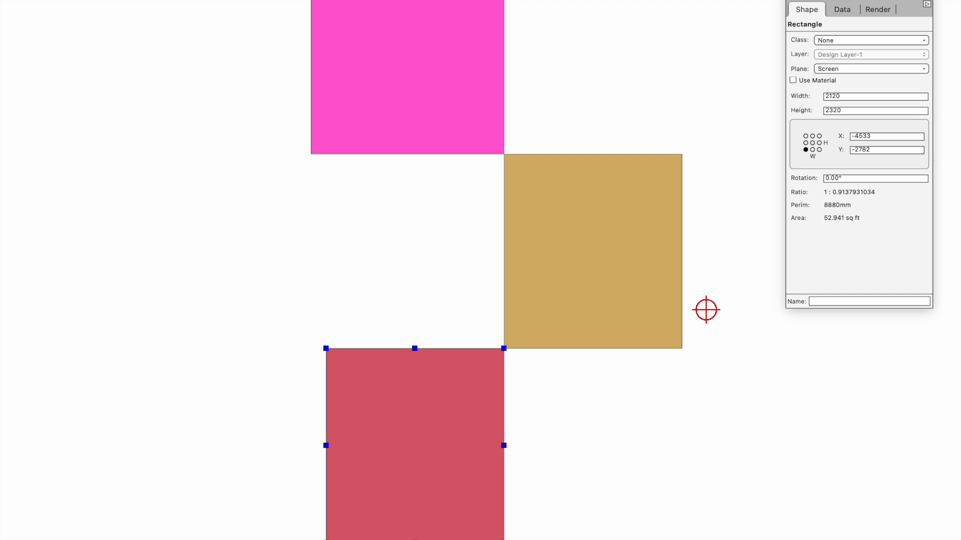
Step: Exit to the top level, fit the whole drawing, and step into and back out of the nested groups
{"action": "key", "text": "super+bracketright"}
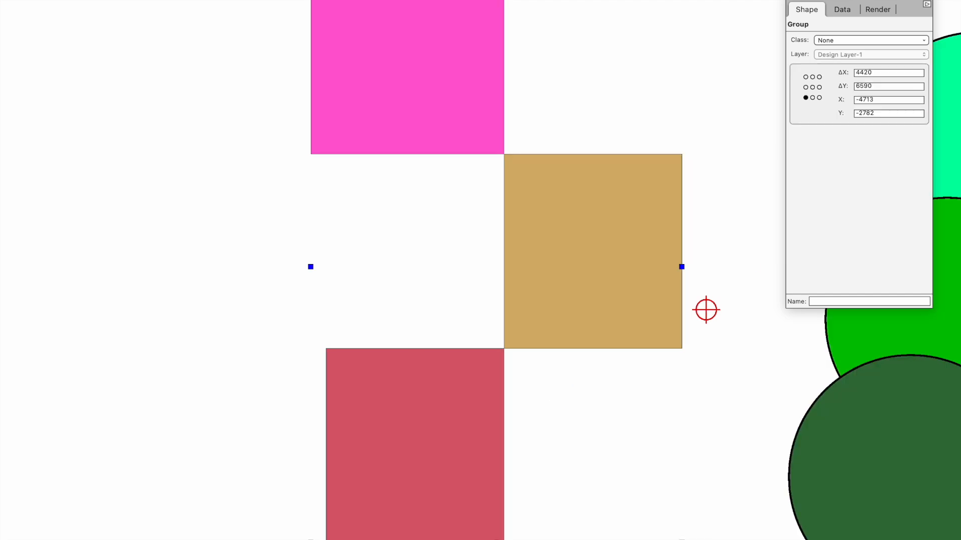
{"action": "key", "text": "super+bracketright"}
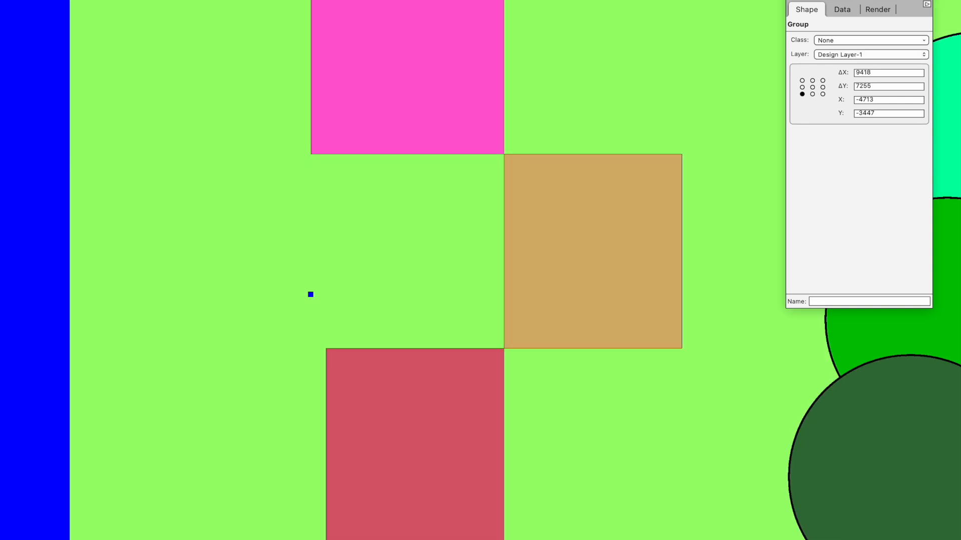
{"action": "key", "text": "super+4"}
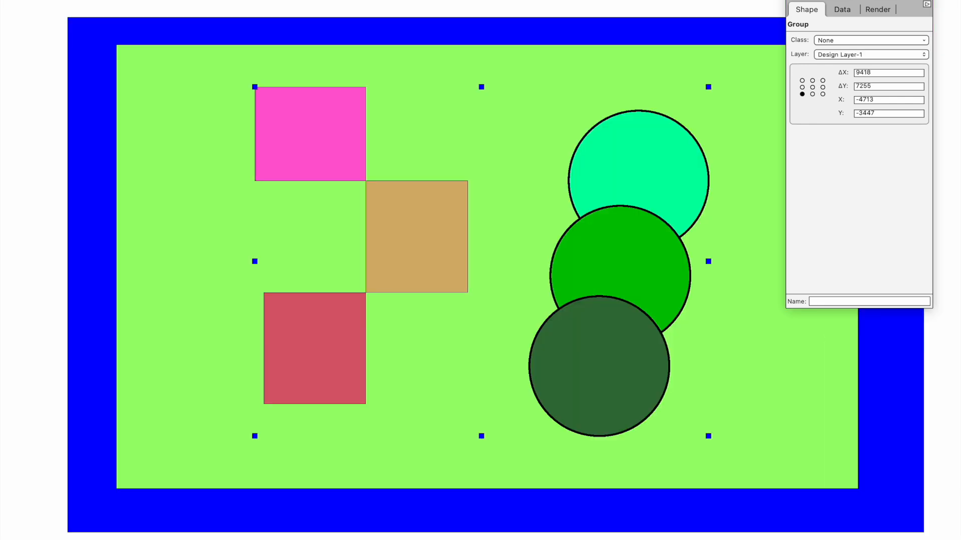
{"action": "left_click", "coordinate": [24, 41]}
{"action": "left_click", "coordinate": [324, 140]}
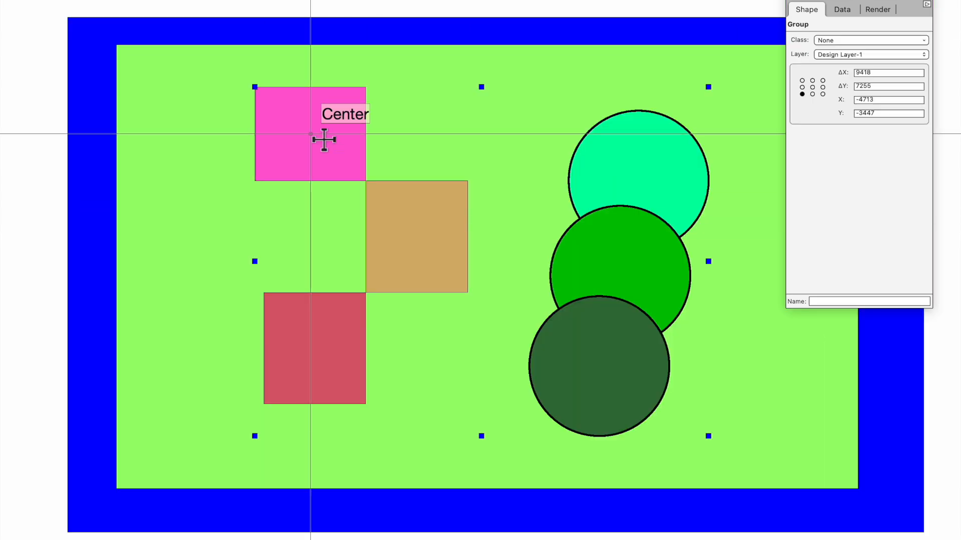
{"action": "double_click", "coordinate": [325, 129]}
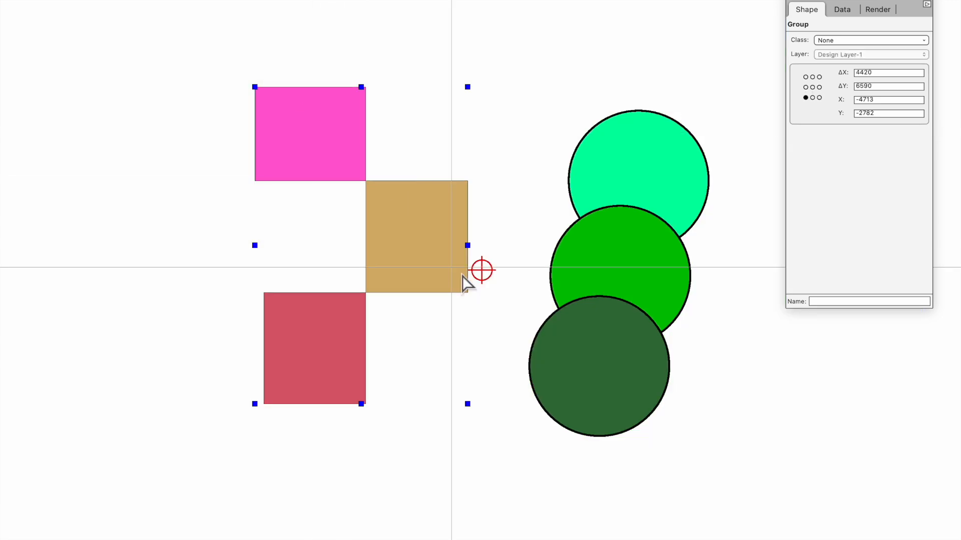
{"action": "left_click", "coordinate": [517, 121]}
{"action": "double_click", "coordinate": [430, 229]}
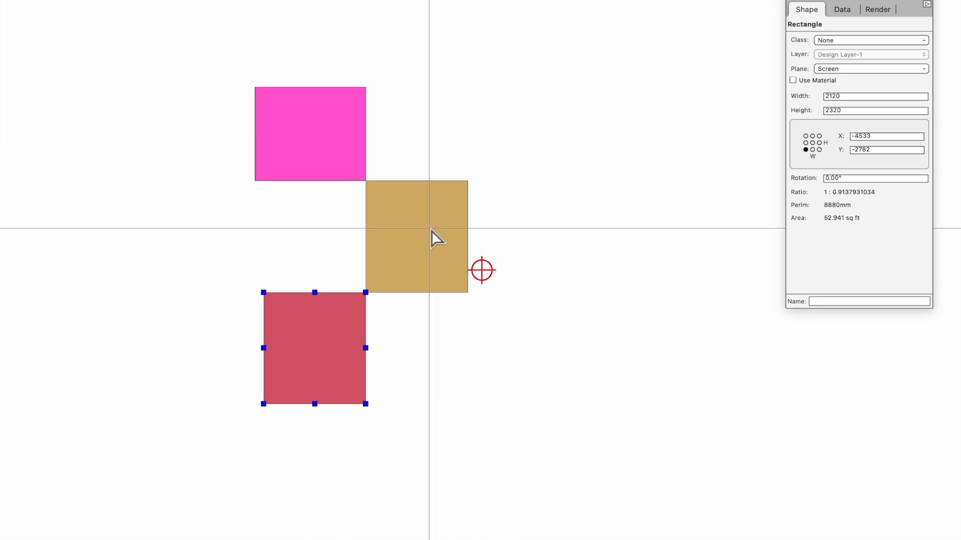
{"action": "double_click", "coordinate": [482, 270]}
{"action": "double_click", "coordinate": [482, 270]}
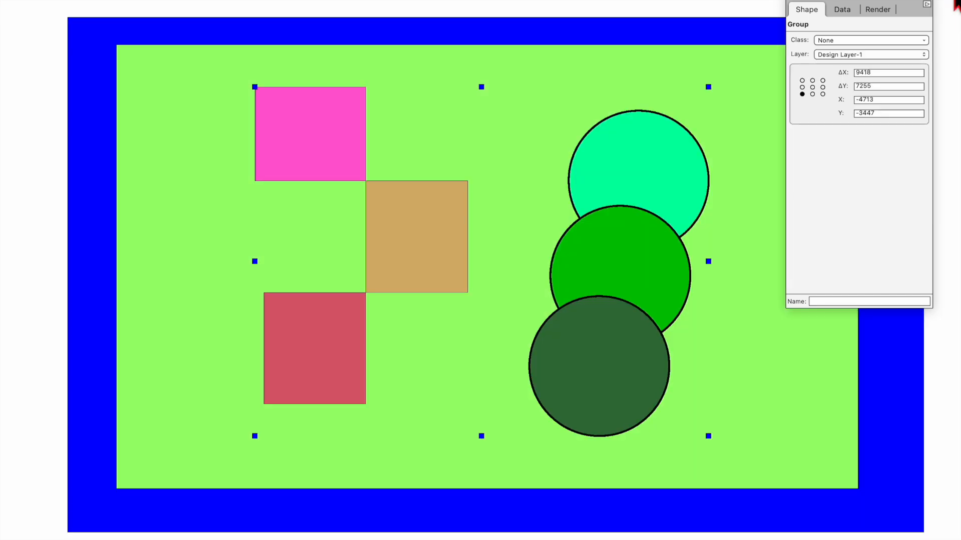
Step: Group the shapes with the green background, then group that with the blue border
{"action": "left_click", "coordinate": [159, 76], "text": "shift"}
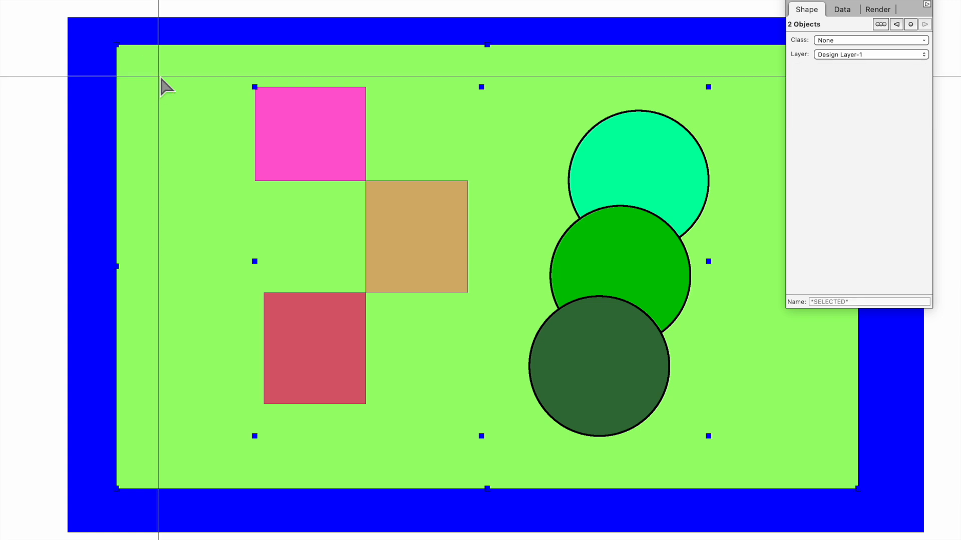
{"action": "key", "text": "super+g"}
{"action": "left_click", "coordinate": [84, 53], "text": "shift"}
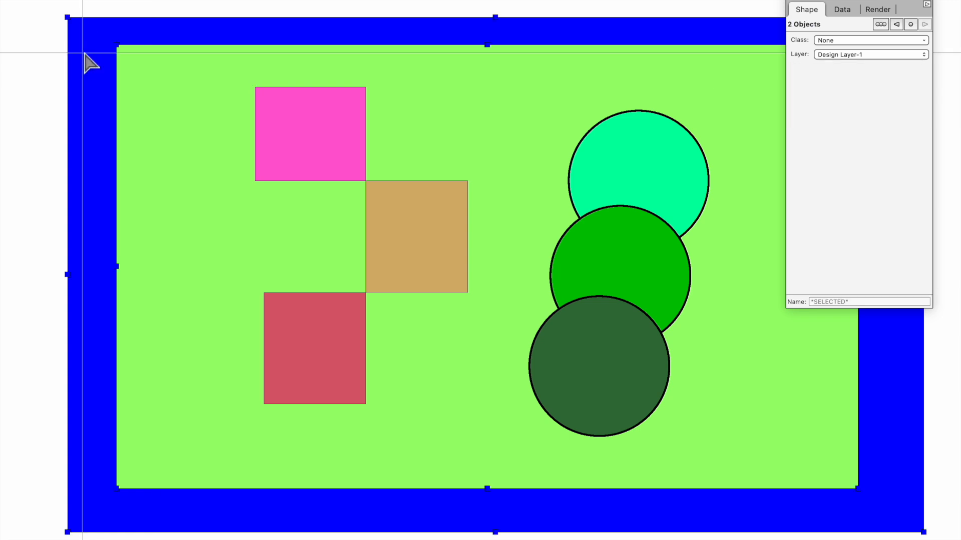
{"action": "key", "text": "super+g"}
{"action": "left_click", "coordinate": [32, 32]}
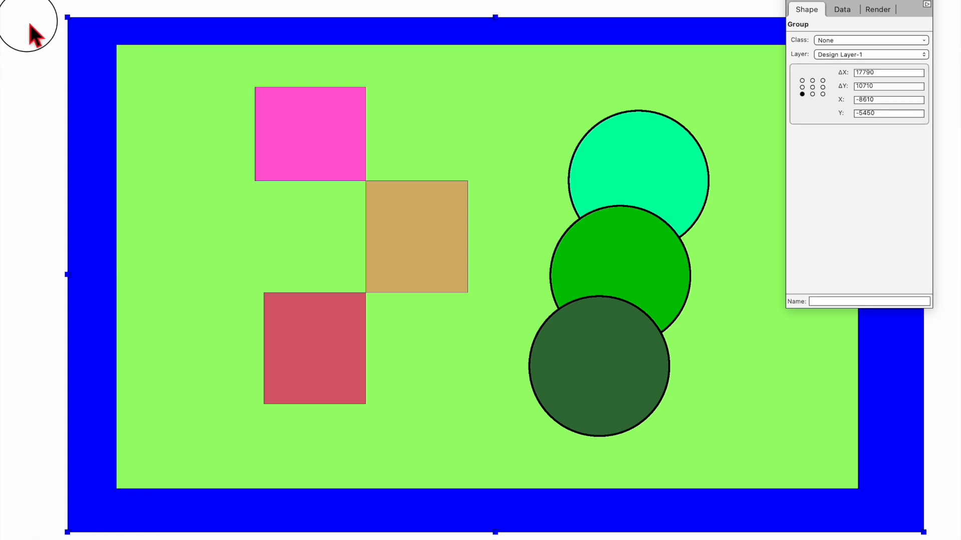
{"action": "left_click", "coordinate": [89, 79]}
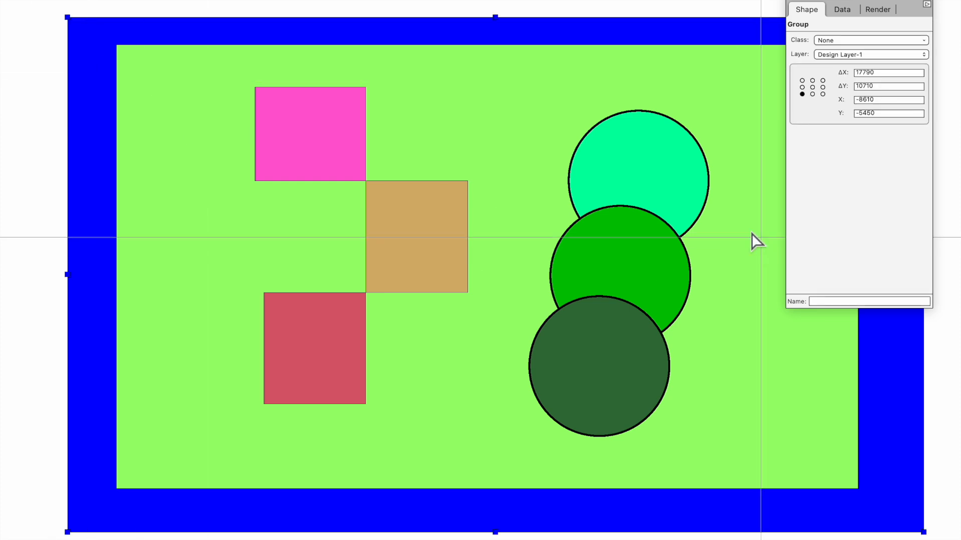
Step: Select the outer group at the blue border and ungroup it with Cmd+U
{"action": "left_click", "coordinate": [539, 6]}
{"action": "left_click", "coordinate": [536, 31]}
{"action": "left_click", "coordinate": [64, 64]}
{"action": "left_click", "coordinate": [241, 78]}
{"action": "left_click", "coordinate": [201, 2]}
{"action": "left_click", "coordinate": [103, 39]}
{"action": "key", "text": "super+u"}
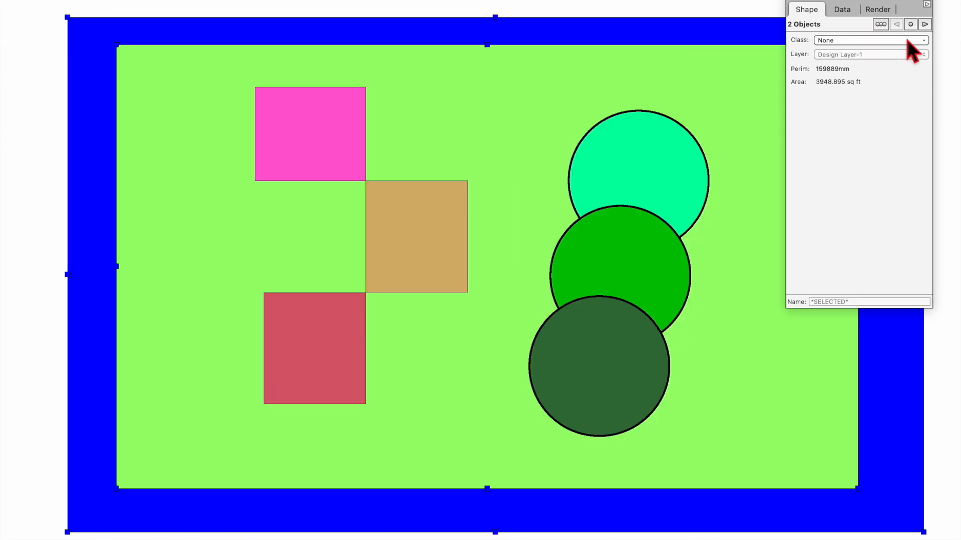
Step: Open the green background group, then the inner squares-and-circles group for editing
{"action": "left_click", "coordinate": [682, 5]}
{"action": "left_click", "coordinate": [634, 30]}
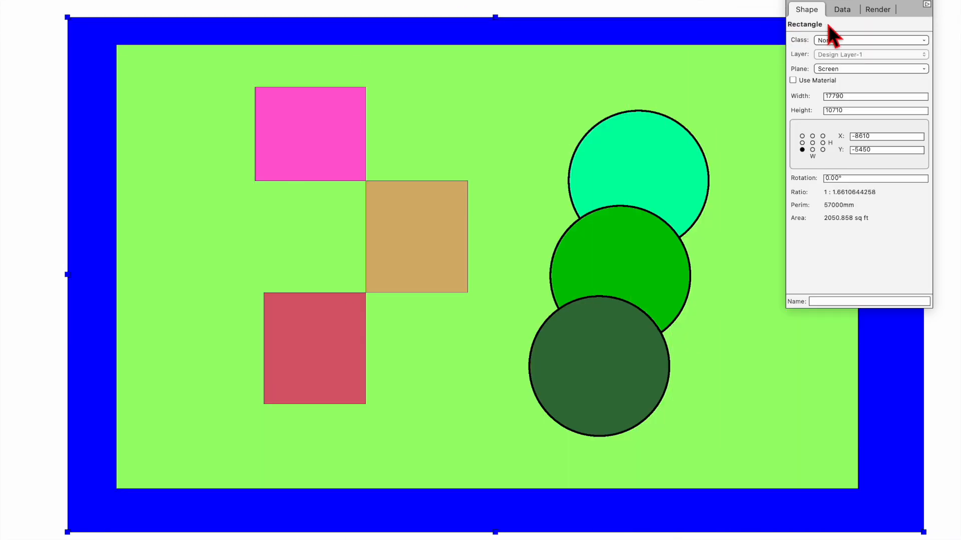
{"action": "left_click", "coordinate": [199, 95]}
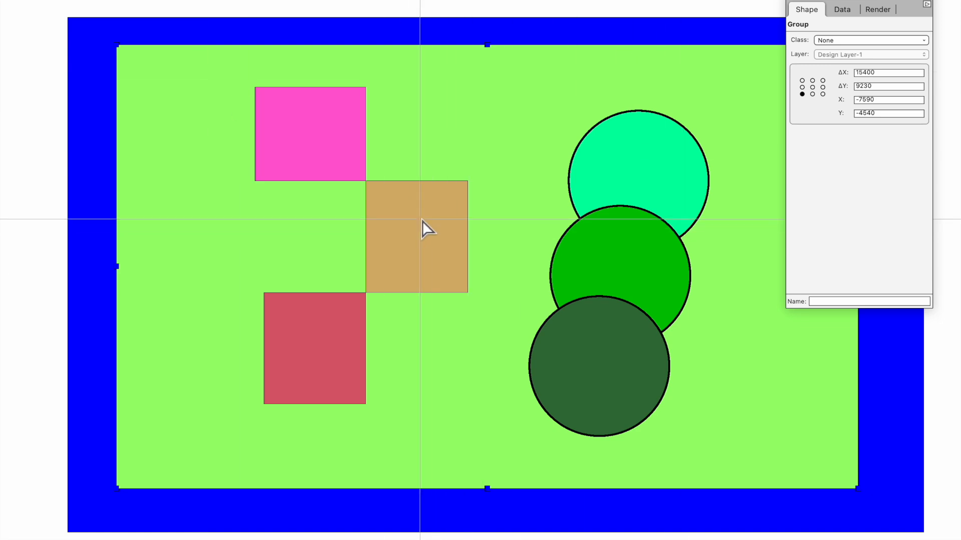
{"action": "double_click", "coordinate": [225, 132]}
{"action": "left_click", "coordinate": [23, 122]}
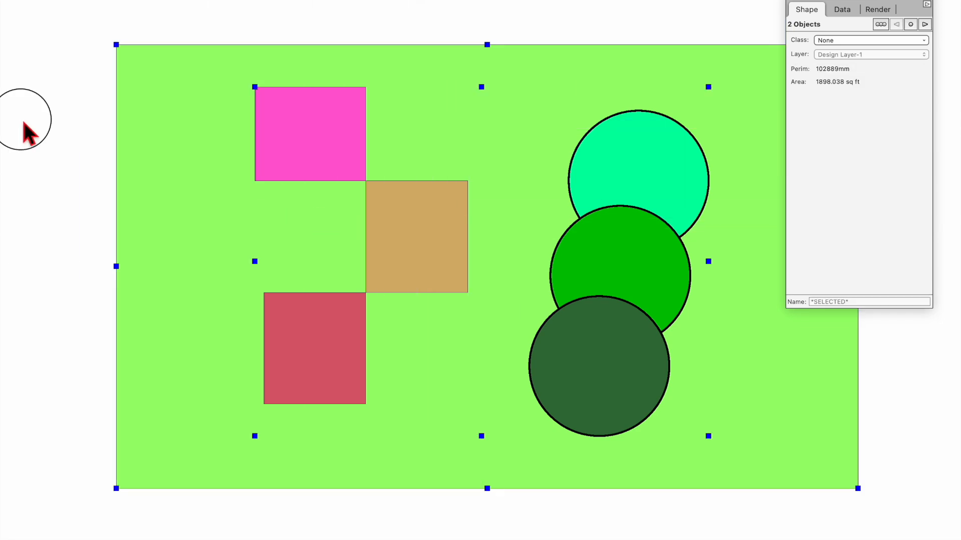
{"action": "double_click", "coordinate": [321, 131]}
Step: Enter the squares group, select the tan Odd Class square, then jump back to Top Level
{"action": "left_click", "coordinate": [94, 126]}
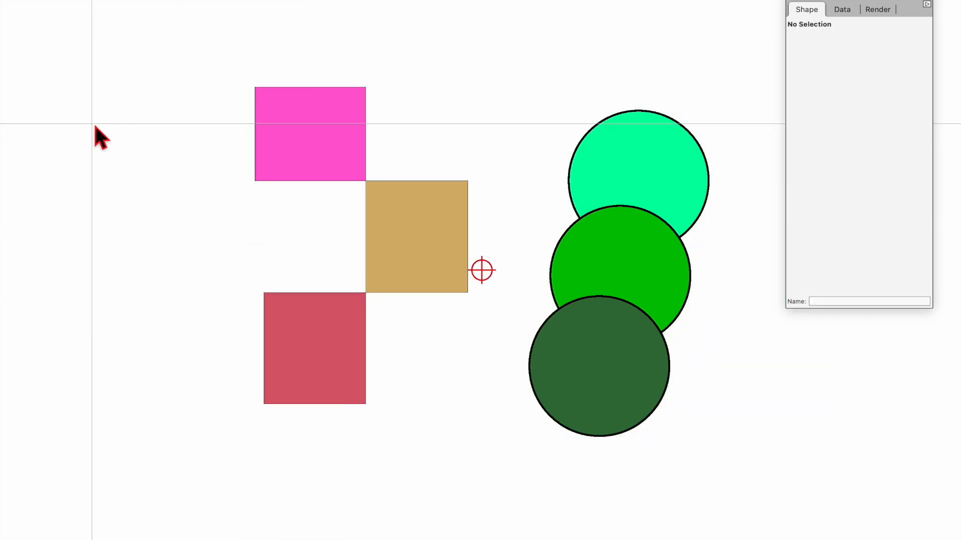
{"action": "double_click", "coordinate": [398, 215]}
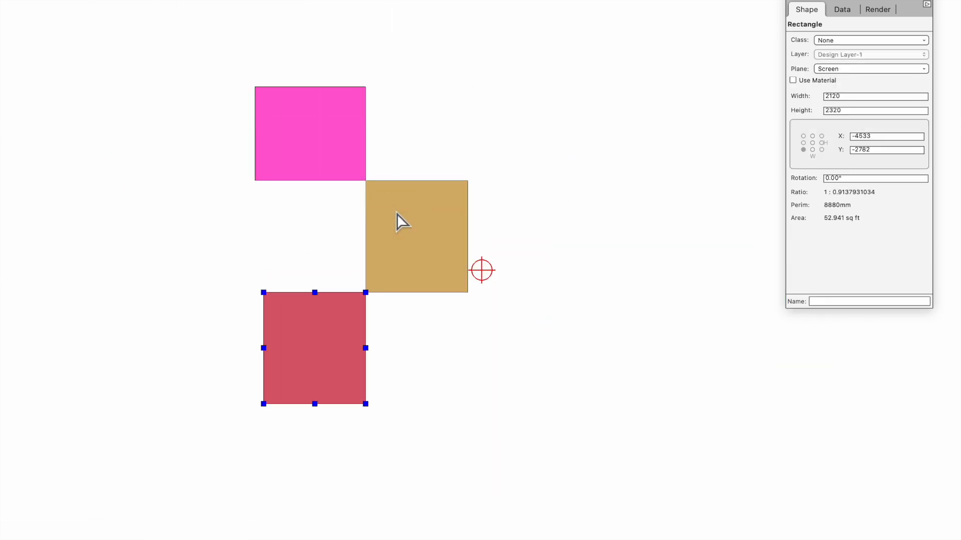
{"action": "left_click", "coordinate": [428, 240]}
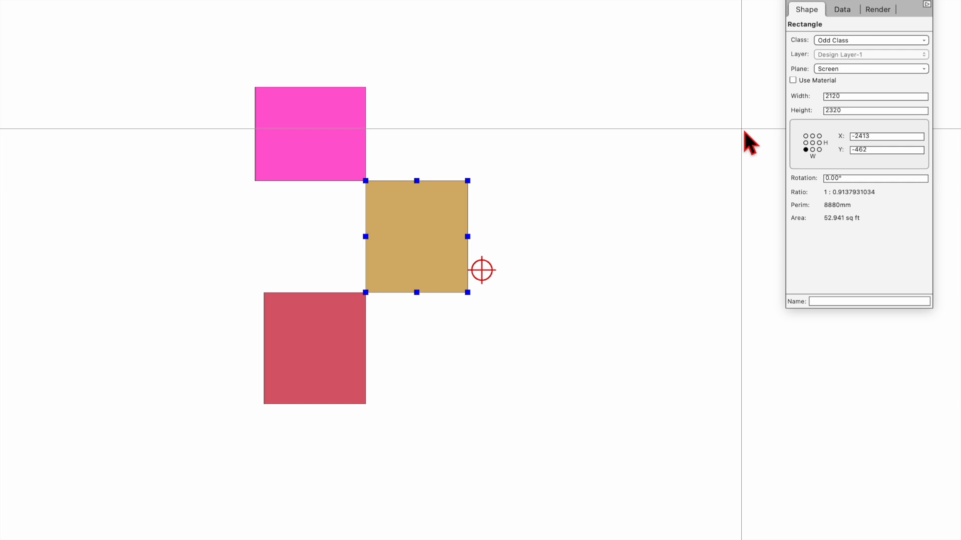
{"action": "right_click", "coordinate": [510, 16]}
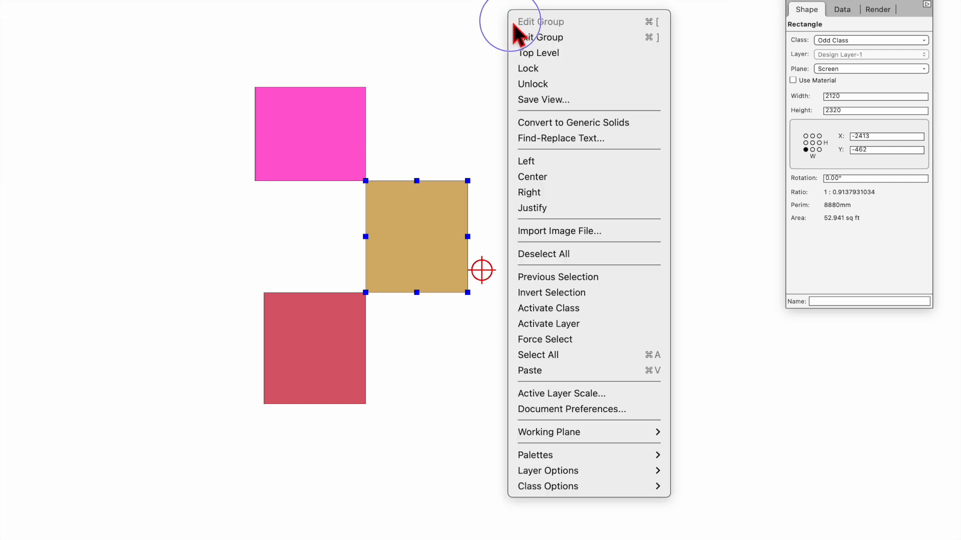
{"action": "left_click", "coordinate": [575, 58]}
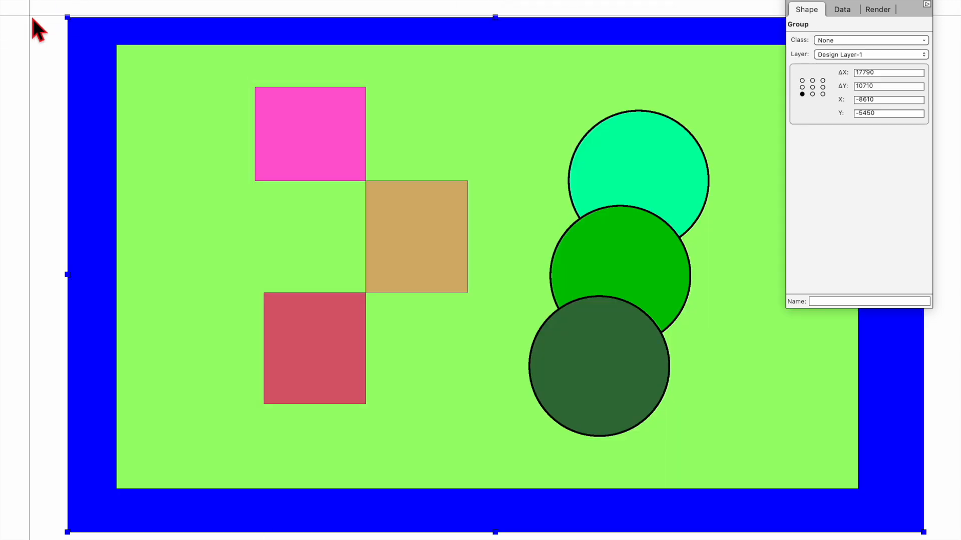
Step: Deselect all and restore the saved 'Beige Square' view from the Saved Views list
{"action": "left_click", "coordinate": [1, 12]}
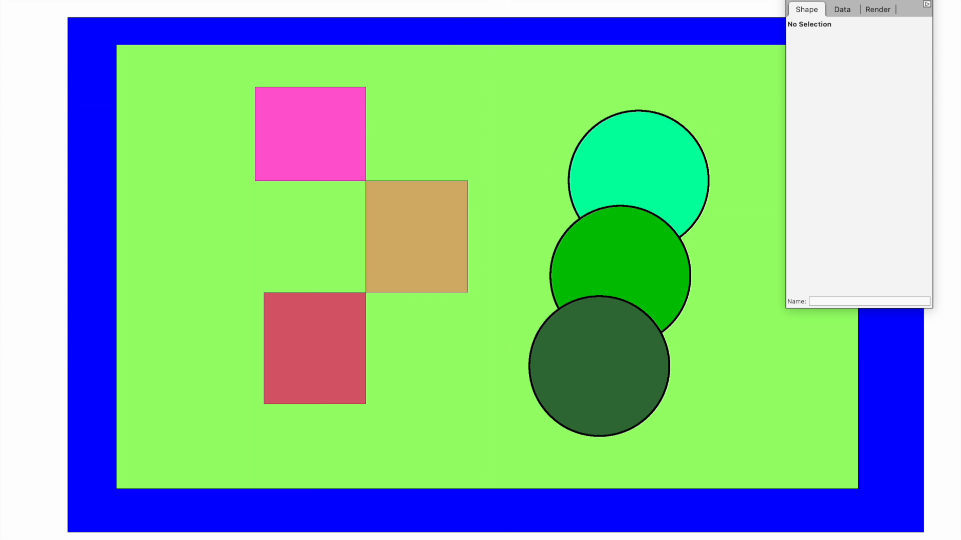
{"action": "left_click", "coordinate": [521, 1]}
{"action": "left_click", "coordinate": [493, 1]}
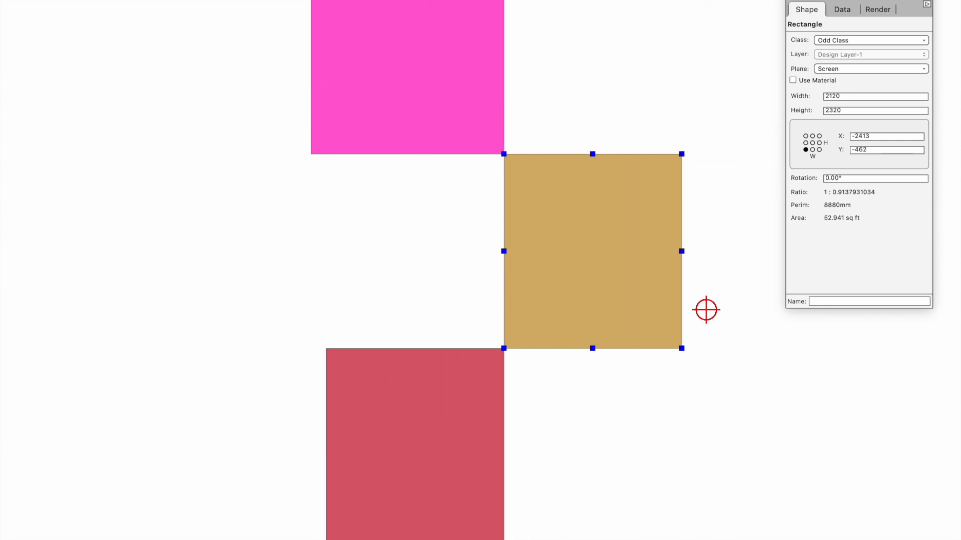
Step: Cancel saving another view and exit group editing back to the top drawing level
{"action": "left_click", "coordinate": [521, 0]}
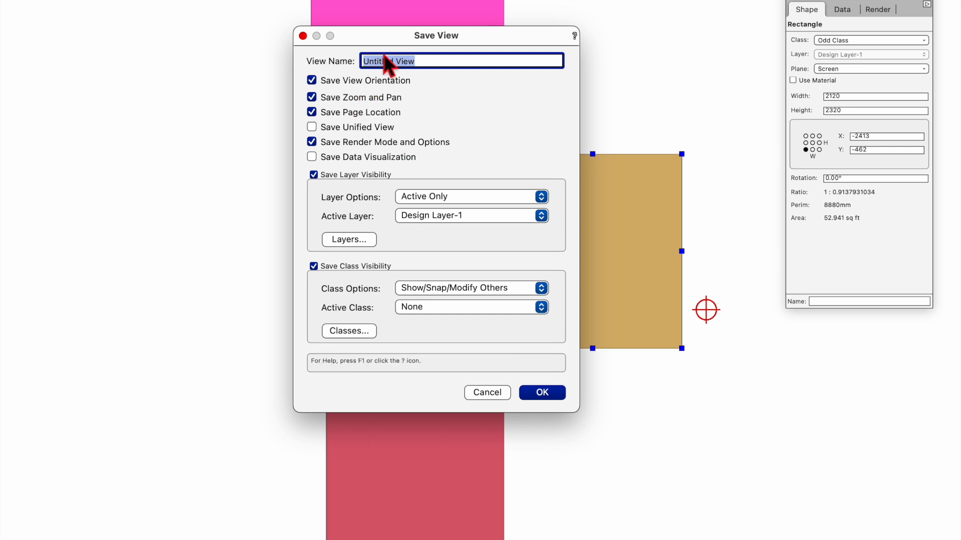
{"action": "left_click", "coordinate": [492, 393]}
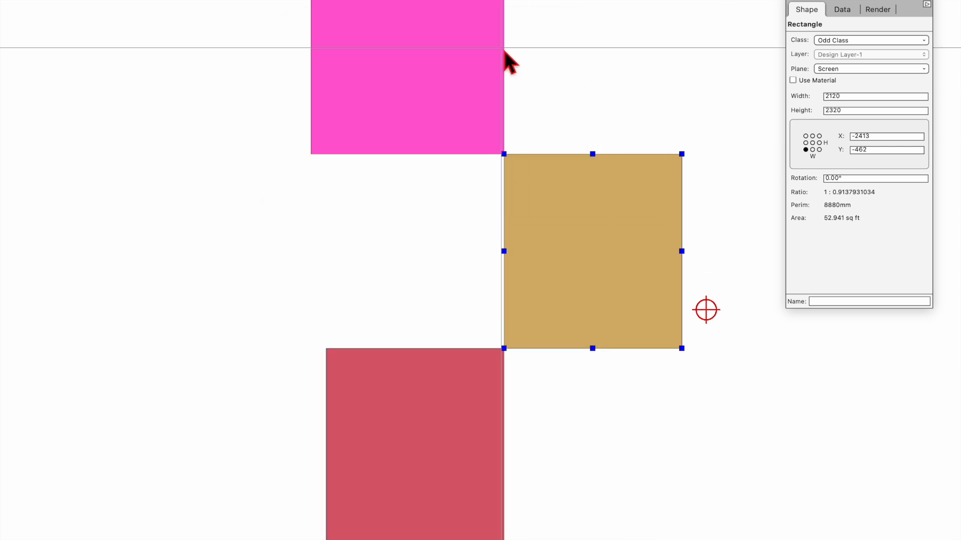
{"action": "right_click", "coordinate": [619, 24]}
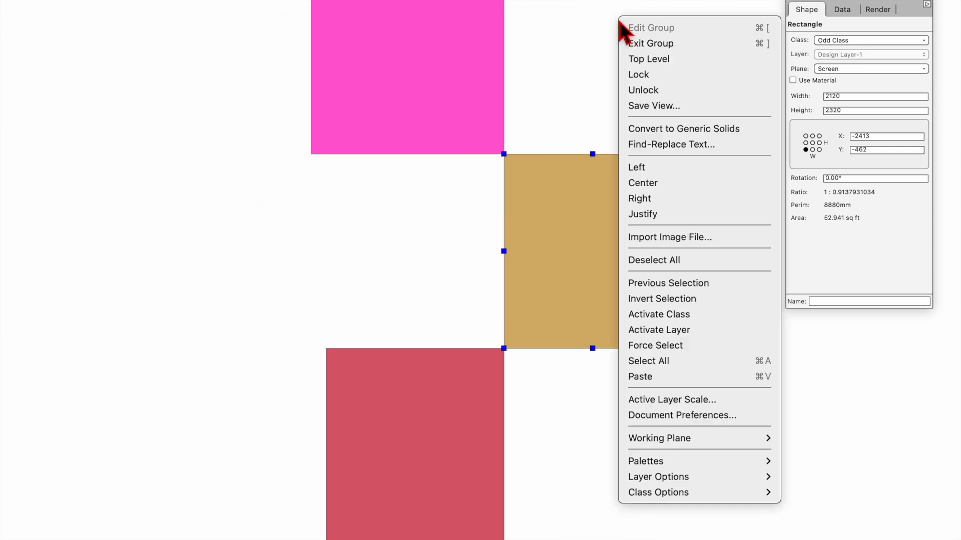
{"action": "left_click", "coordinate": [675, 60]}
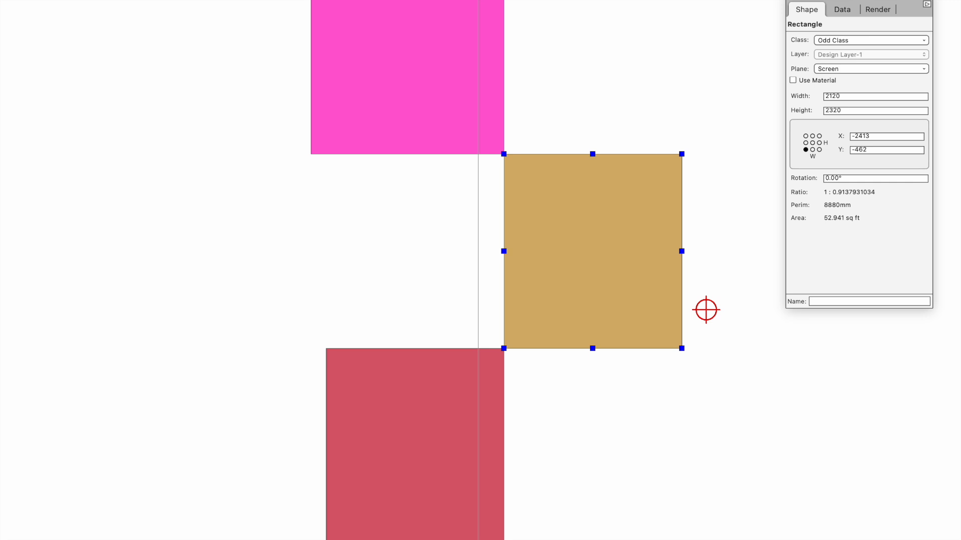
{"action": "right_click", "coordinate": [598, 37]}
{"action": "left_click", "coordinate": [629, 73]}
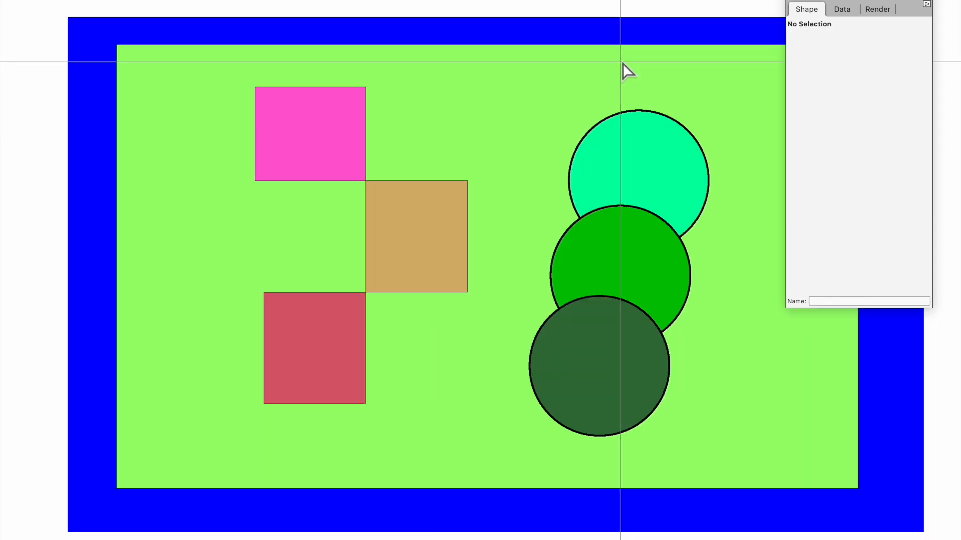
Step: Make the Odd Class invisible in the Organization dialog
{"action": "key", "text": "super+shift+o"}
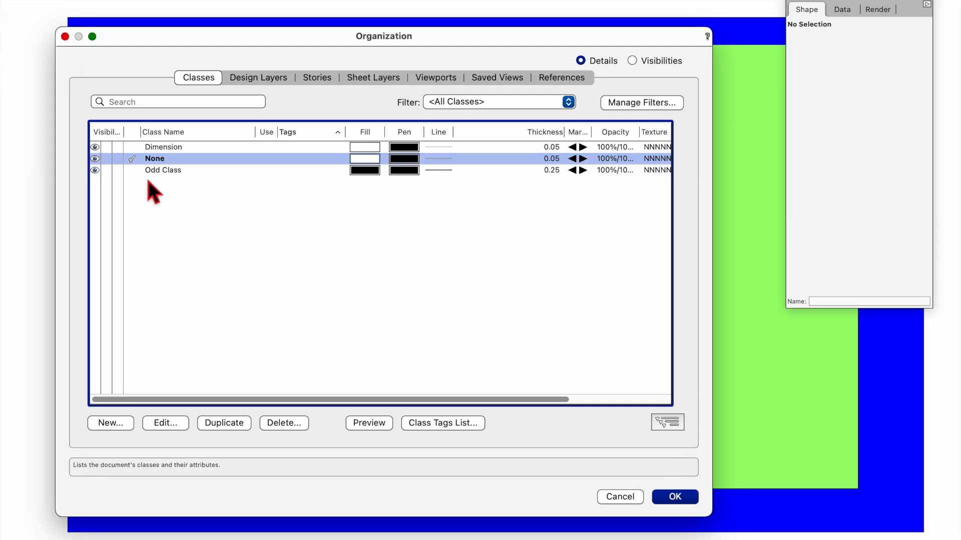
{"action": "left_click", "coordinate": [106, 173]}
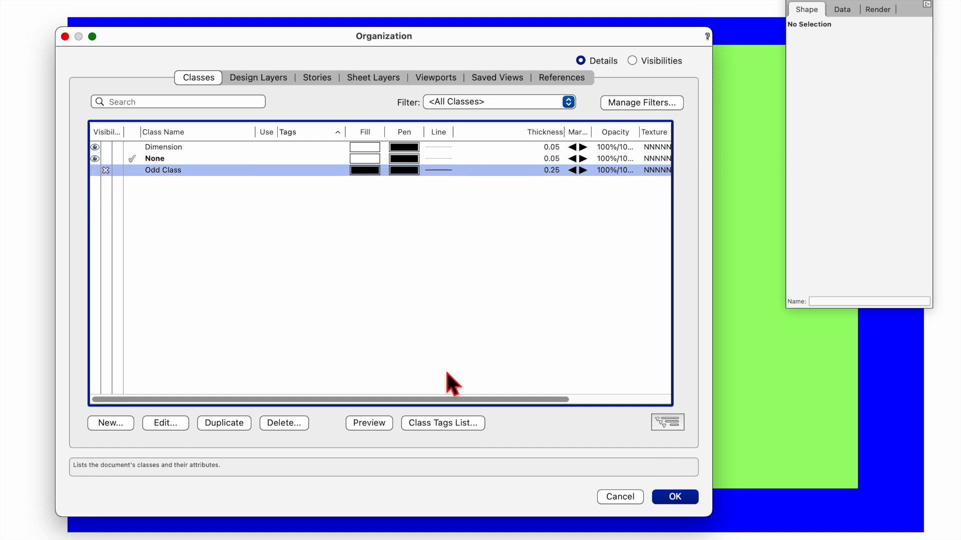
{"action": "left_click", "coordinate": [678, 503]}
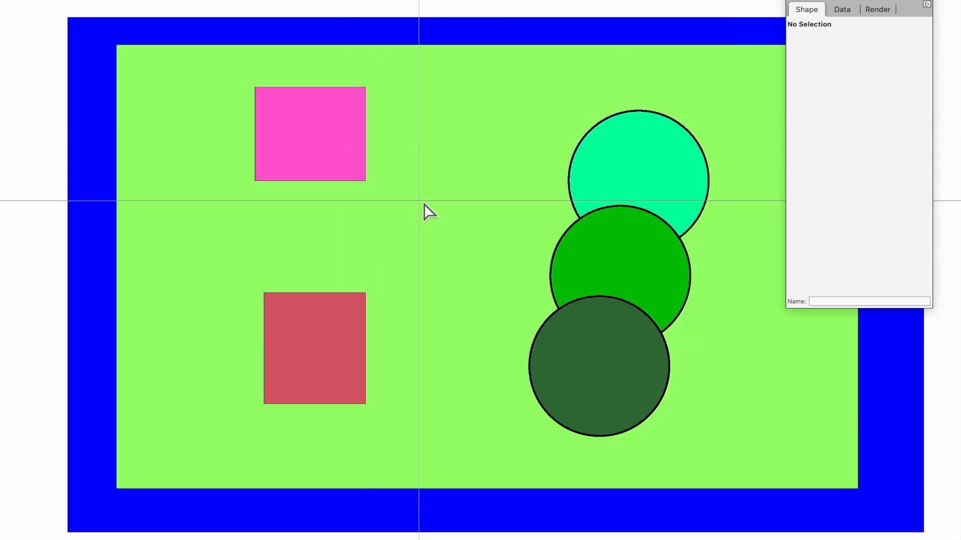
Step: Enter the nested groups and drag the pink-and-red squares group left to X -7493, Y -2872
{"action": "left_click", "coordinate": [322, 145]}
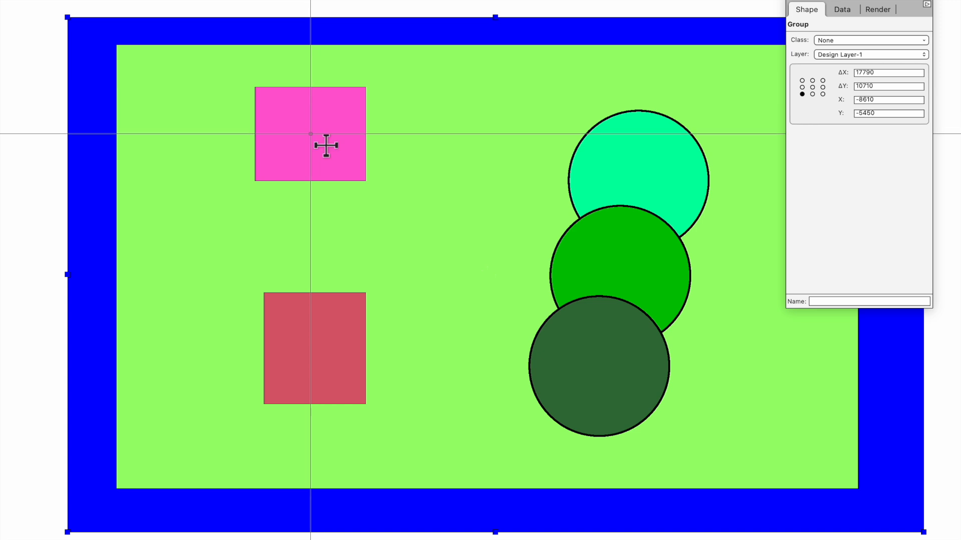
{"action": "left_click", "coordinate": [31, 73]}
{"action": "double_click", "coordinate": [285, 133]}
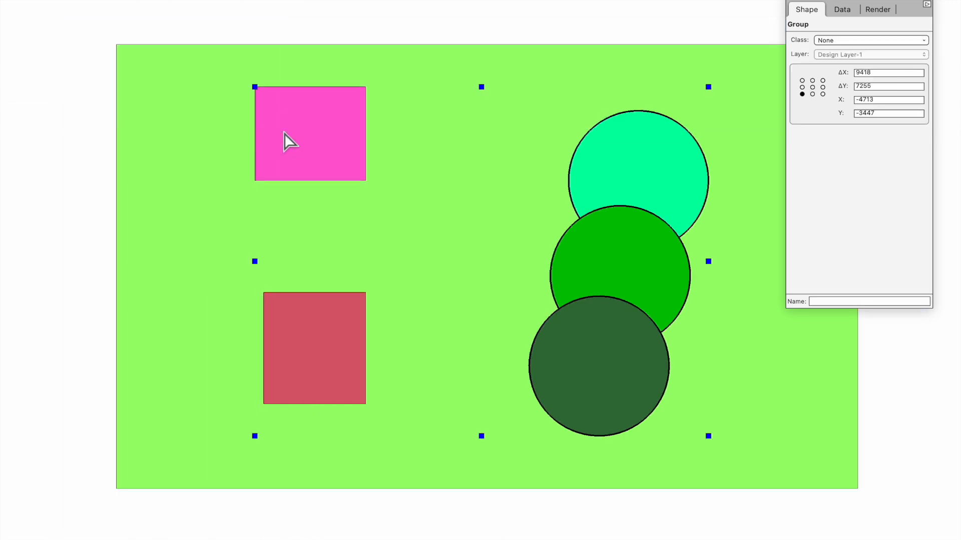
{"action": "left_click", "coordinate": [19, 75]}
{"action": "left_click", "coordinate": [309, 125]}
{"action": "double_click", "coordinate": [309, 125]}
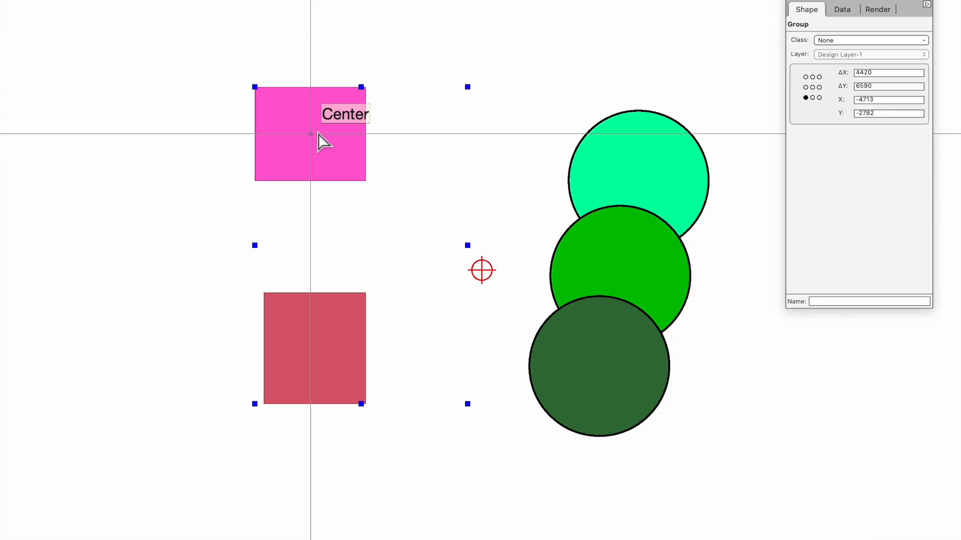
{"action": "left_click", "coordinate": [647, 167]}
{"action": "left_click", "coordinate": [322, 139]}
{"action": "left_click", "coordinate": [620, 146]}
{"action": "left_click", "coordinate": [317, 141]}
{"action": "left_click_drag", "start_coordinate": [317, 122], "coordinate": [184, 126]}
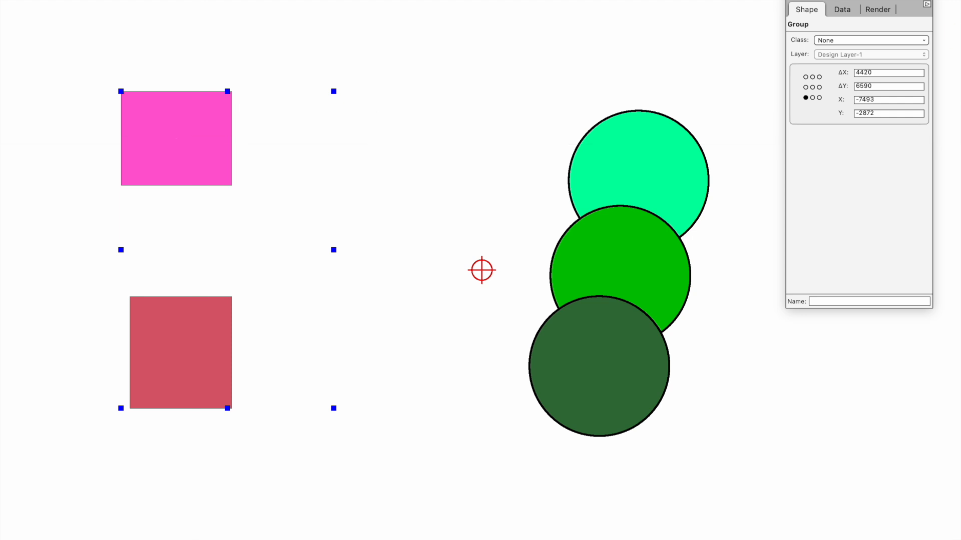
{"action": "key", "text": "super+bracketright"}
{"action": "key", "text": "super+bracketright"}
{"action": "key", "text": "super+bracketright"}
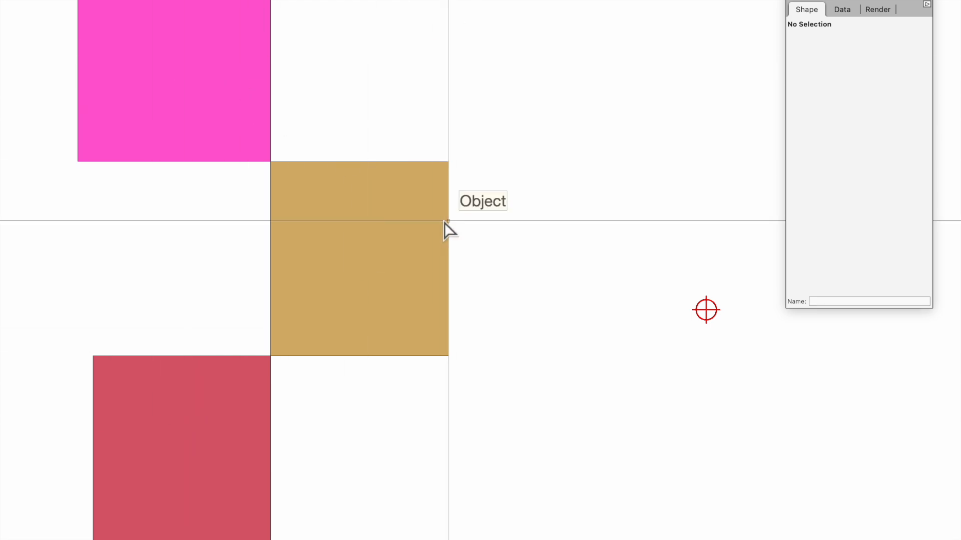
Step: Exit the nested groups level by level back to the top-level outer blue group
{"action": "left_click", "coordinate": [871, 0]}
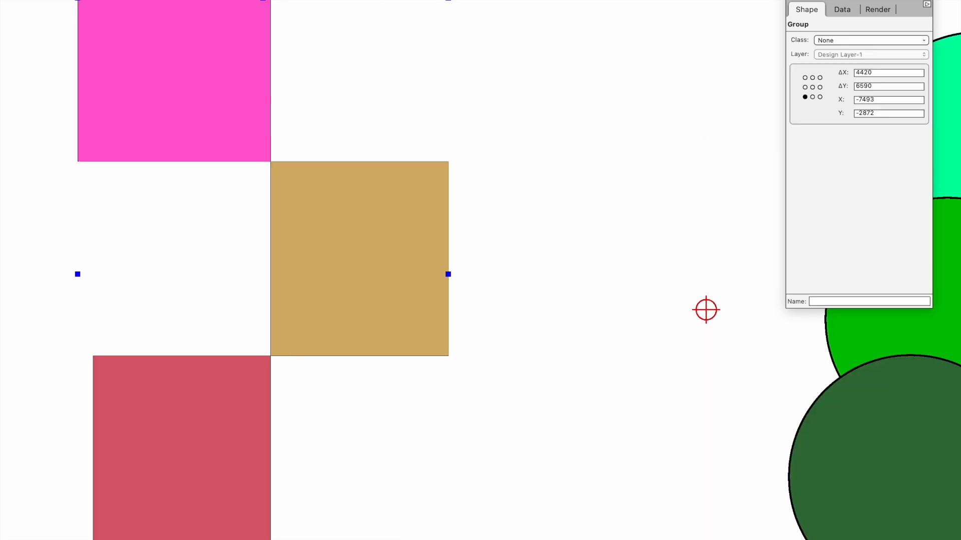
{"action": "left_click", "coordinate": [871, 0]}
{"action": "left_click", "coordinate": [871, 1]}
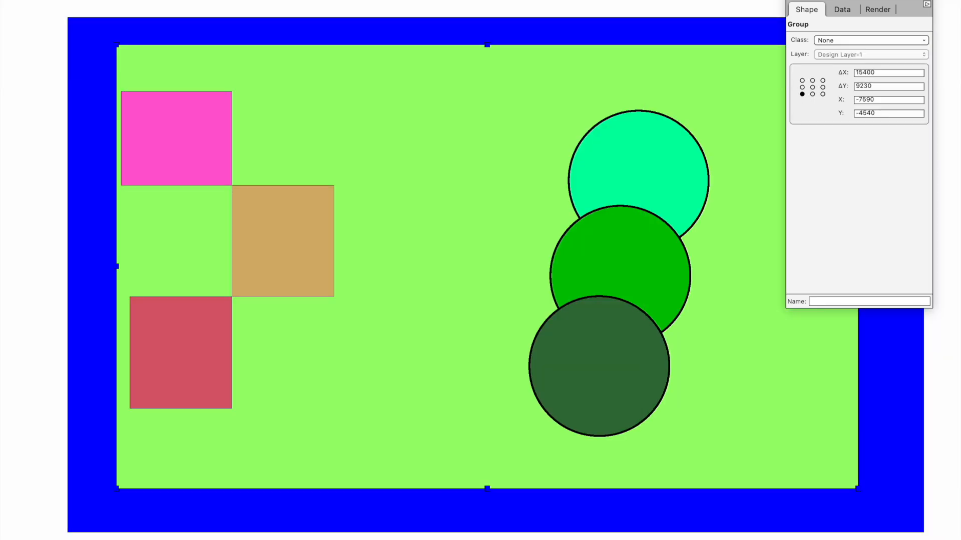
{"action": "left_click", "coordinate": [871, 0]}
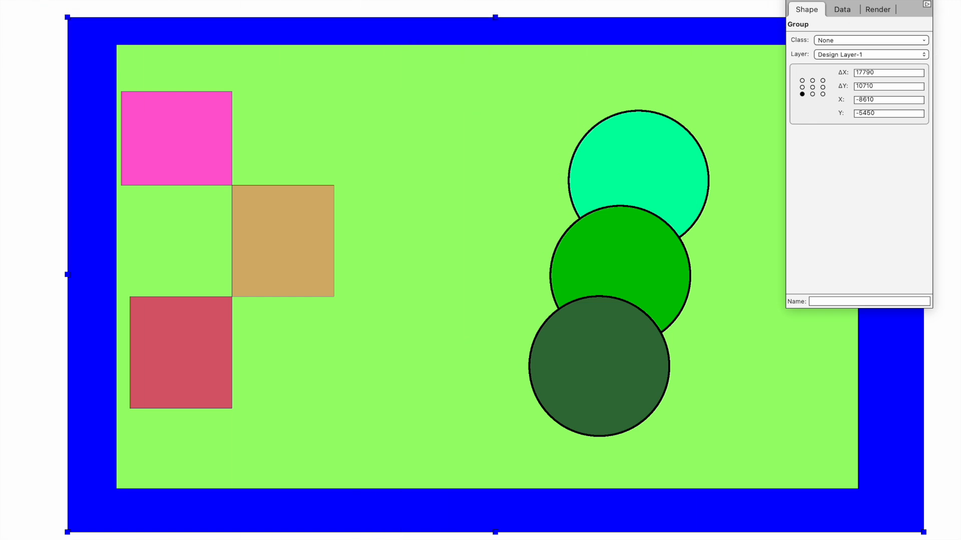
Step: Hide the Odd Class again in the Organization dialog
{"action": "left_click", "coordinate": [74, 0]}
{"action": "left_click", "coordinate": [98, 171]}
{"action": "left_click", "coordinate": [675, 497]}
Step: Rotate the pink-and-red squares group so red sits above pink, and move it to X -5860, Y -3394
{"action": "left_click", "coordinate": [46, 120]}
{"action": "left_click", "coordinate": [162, 147]}
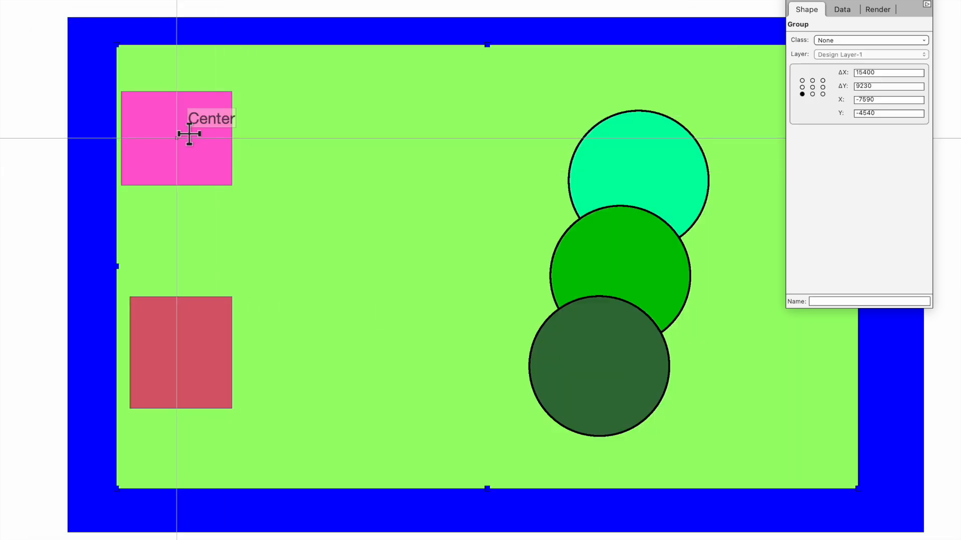
{"action": "left_click", "coordinate": [43, 118]}
{"action": "left_click", "coordinate": [203, 118]}
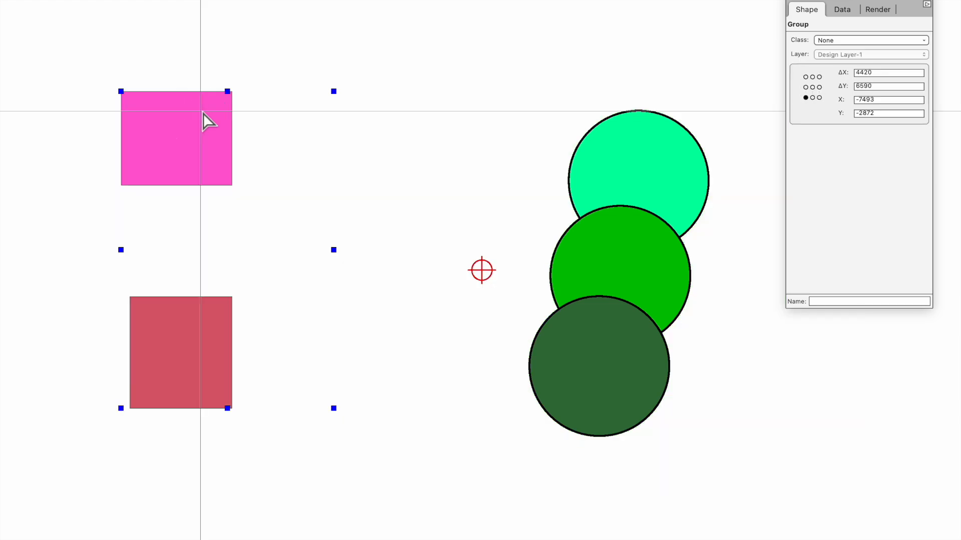
{"action": "key", "text": "super+l"}
{"action": "key", "text": "super+l"}
{"action": "left_click_drag", "start_coordinate": [326, 163], "coordinate": [355, 188]}
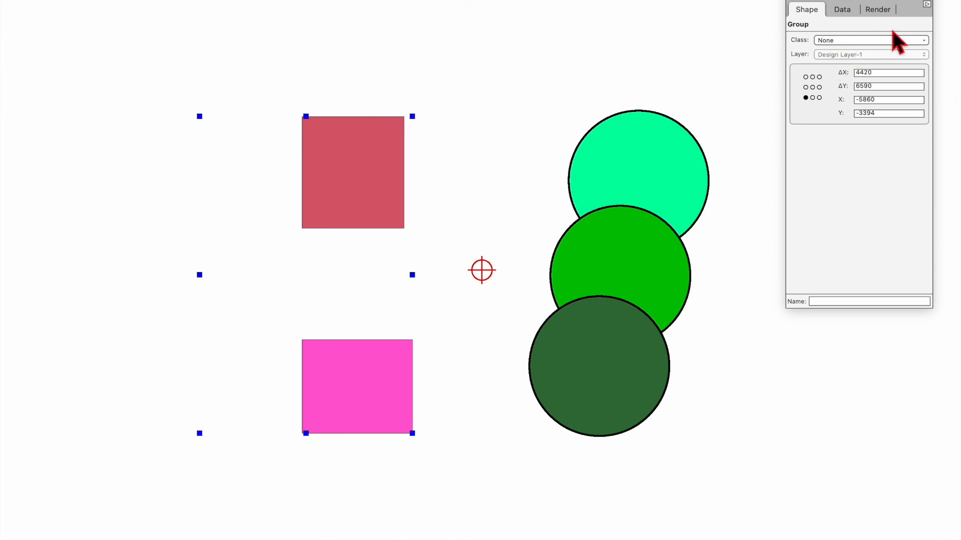
Step: Enter the squares group and select the red and pink squares individually
{"action": "double_click", "coordinate": [355, 153]}
{"action": "left_click", "coordinate": [365, 160]}
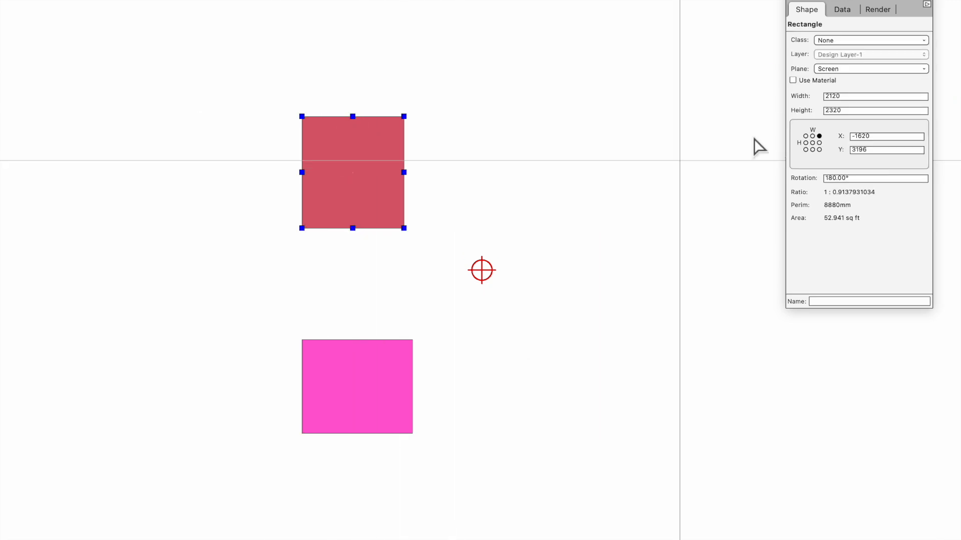
{"action": "left_click", "coordinate": [386, 375]}
{"action": "left_click", "coordinate": [108, 132]}
{"action": "left_click_drag", "start_coordinate": [250, 277], "coordinate": [374, 381]}
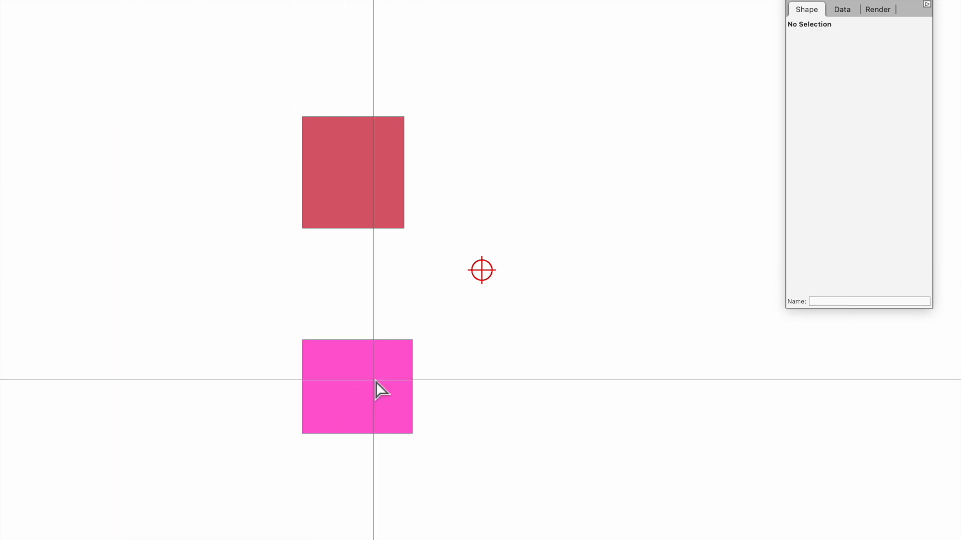
Step: Make the Odd Class visible again so the tan square reappears
{"action": "key", "text": "super+shift+o"}
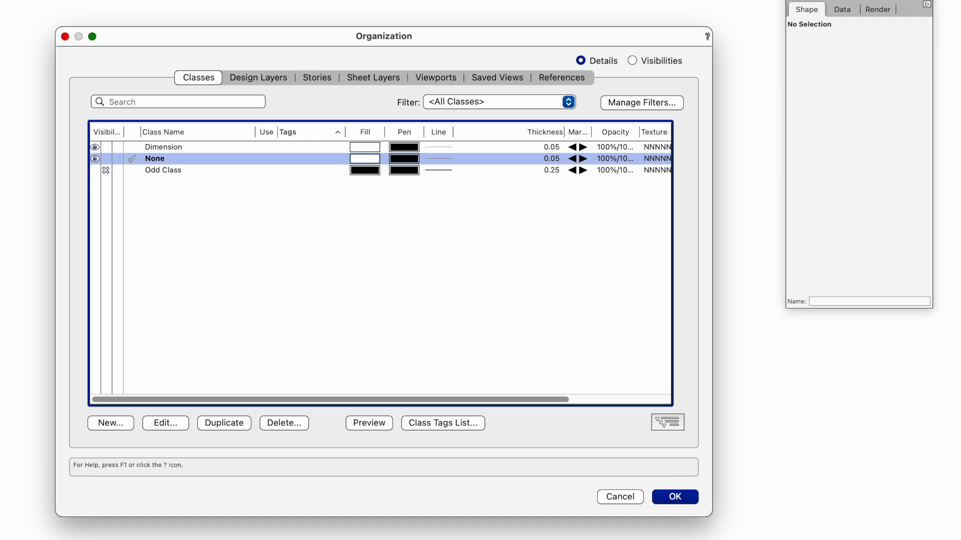
{"action": "left_click", "coordinate": [102, 170]}
{"action": "left_click", "coordinate": [675, 497]}
{"action": "left_click", "coordinate": [278, 289]}
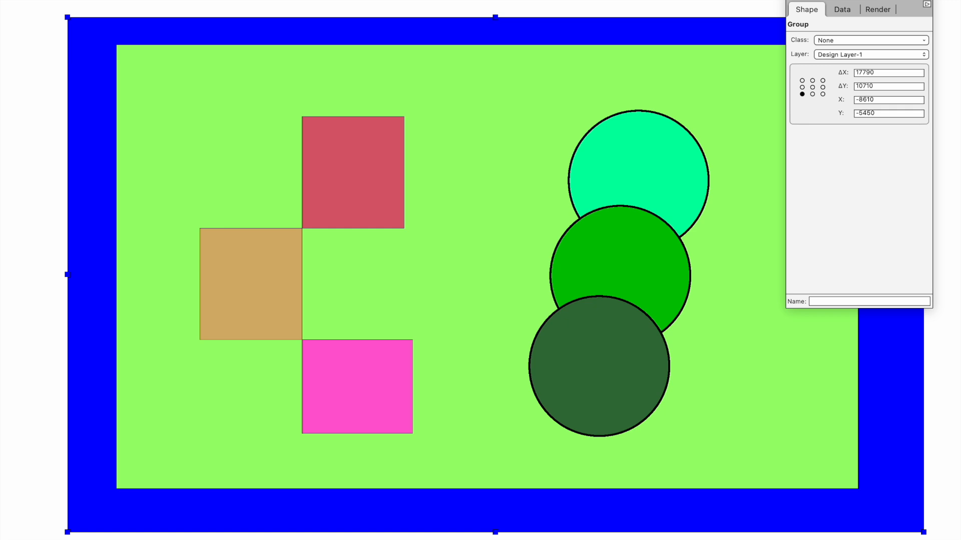
Step: Ungroup the whole drawing into separate objects and select the blue rectangle
{"action": "left_click", "coordinate": [27, 17]}
{"action": "left_click", "coordinate": [653, 161]}
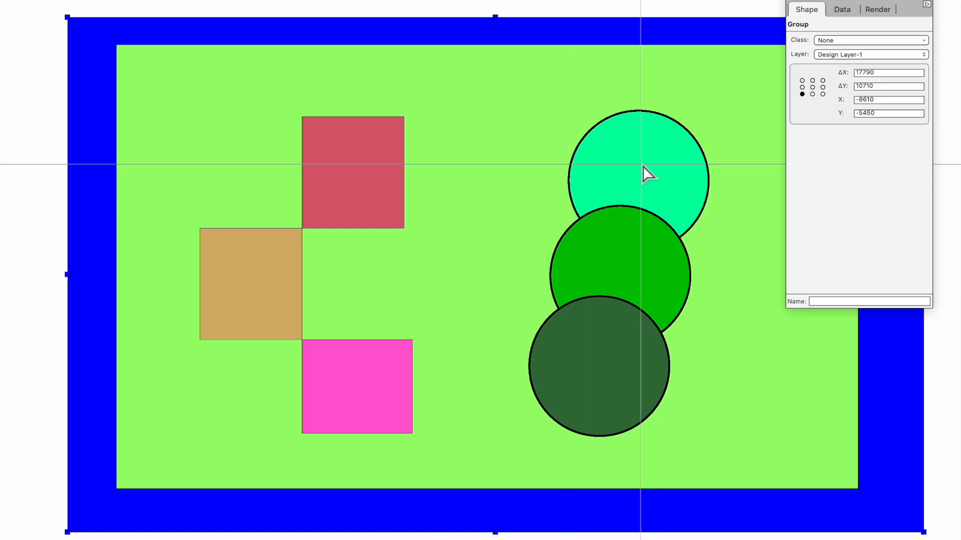
{"action": "key", "text": "ctrl+u"}
{"action": "left_click", "coordinate": [63, 64]}
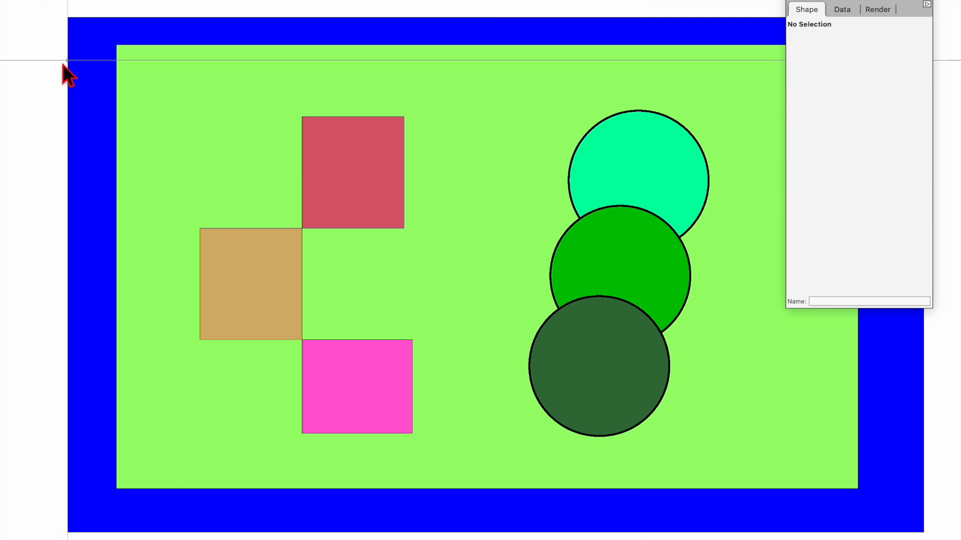
{"action": "left_click", "coordinate": [73, 63]}
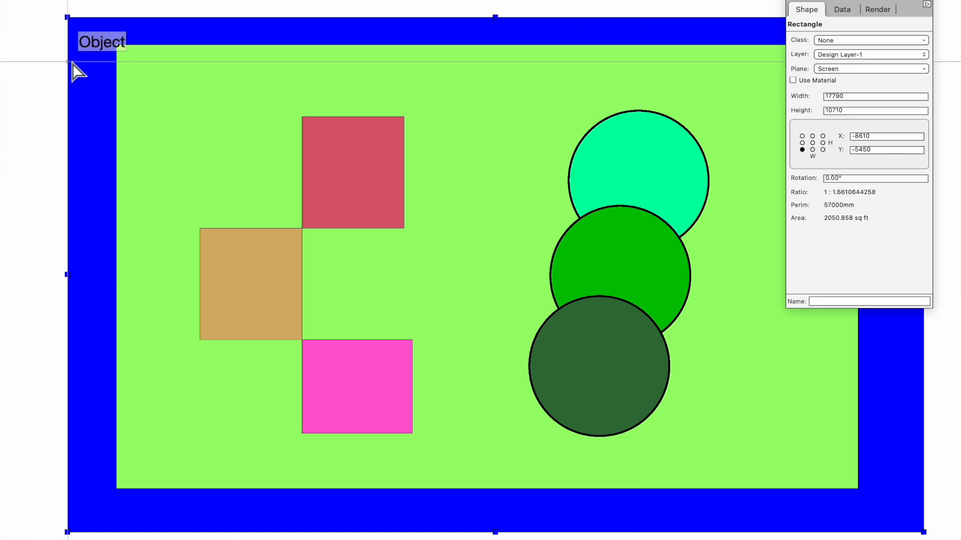
{"action": "key", "text": "ctrl+g"}
{"action": "double_click", "coordinate": [72, 71]}
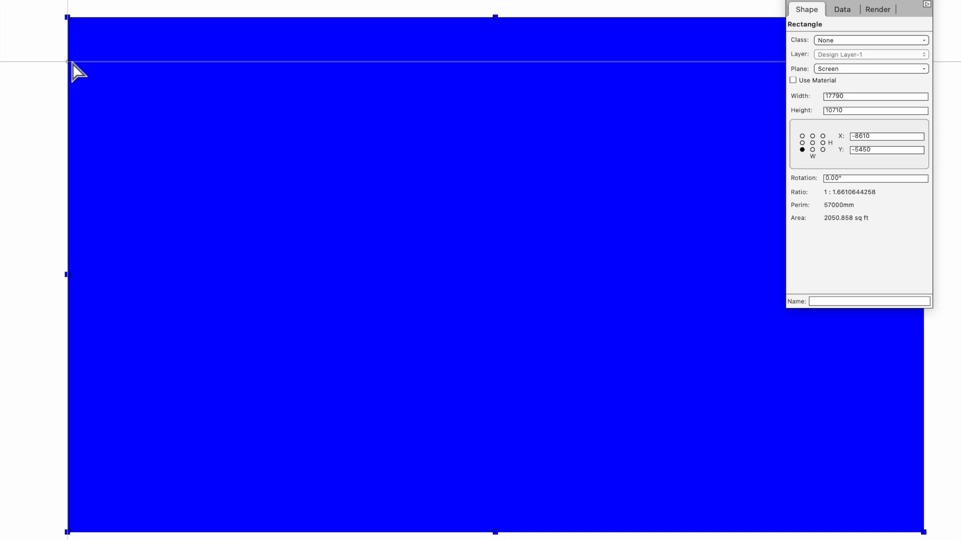
{"action": "key", "text": "ctrl+bracketright"}
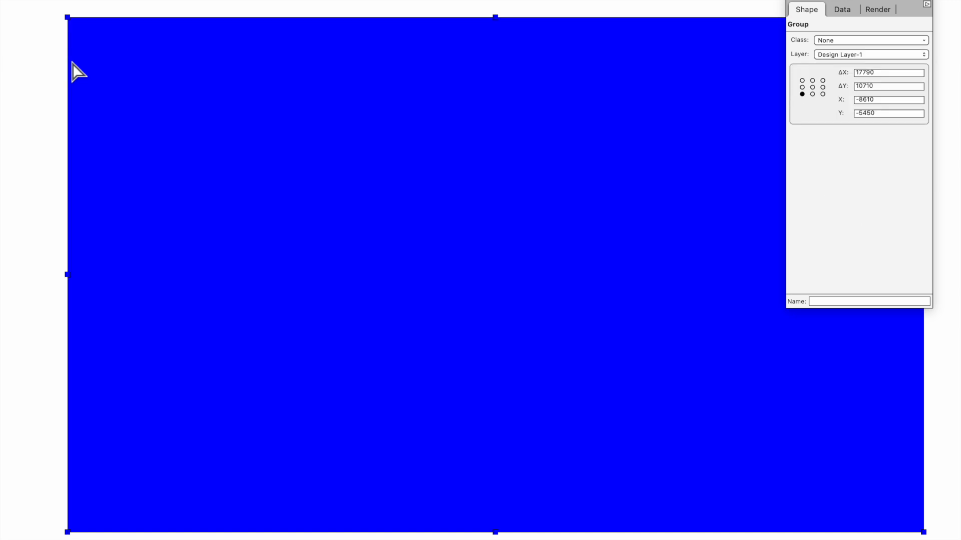
{"action": "key", "text": "ctrl+b"}
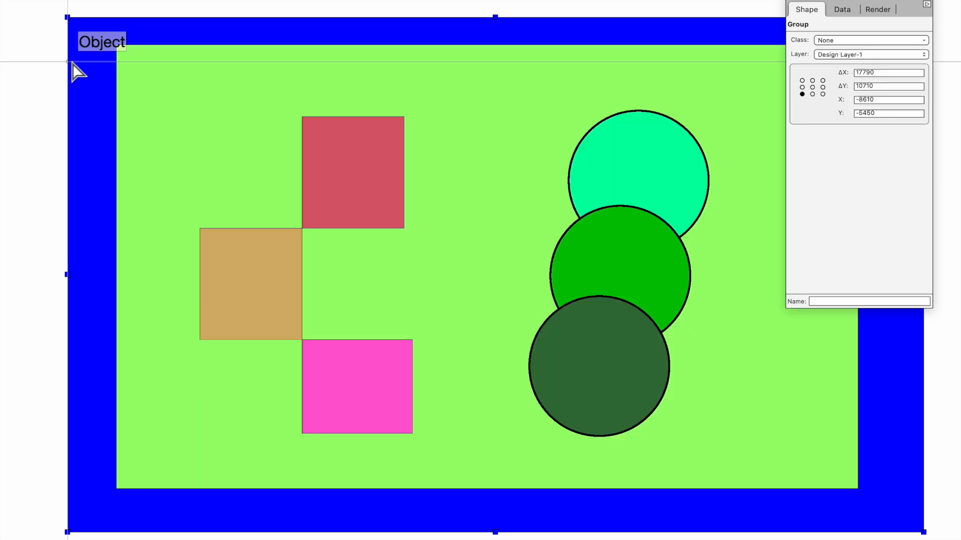
{"action": "key", "text": "ctrl+u"}
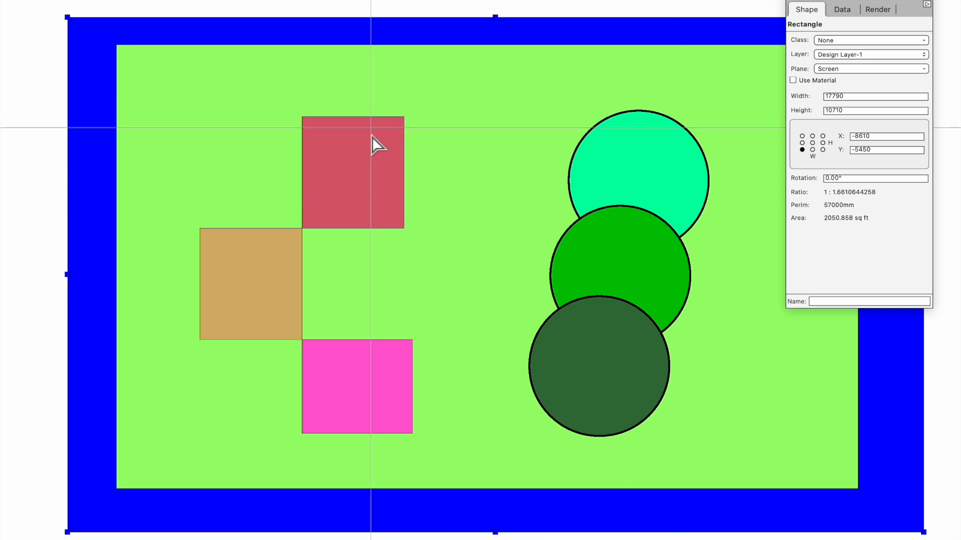
{"action": "double_click", "coordinate": [367, 178]}
{"action": "left_click", "coordinate": [100, 74]}
{"action": "double_click", "coordinate": [372, 172]}
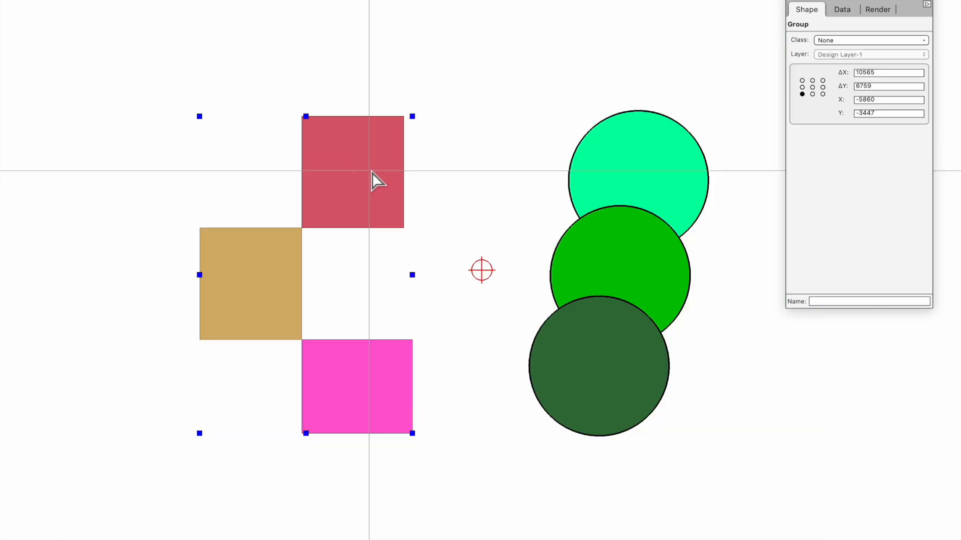
{"action": "left_click", "coordinate": [100, 83]}
{"action": "double_click", "coordinate": [365, 162]}
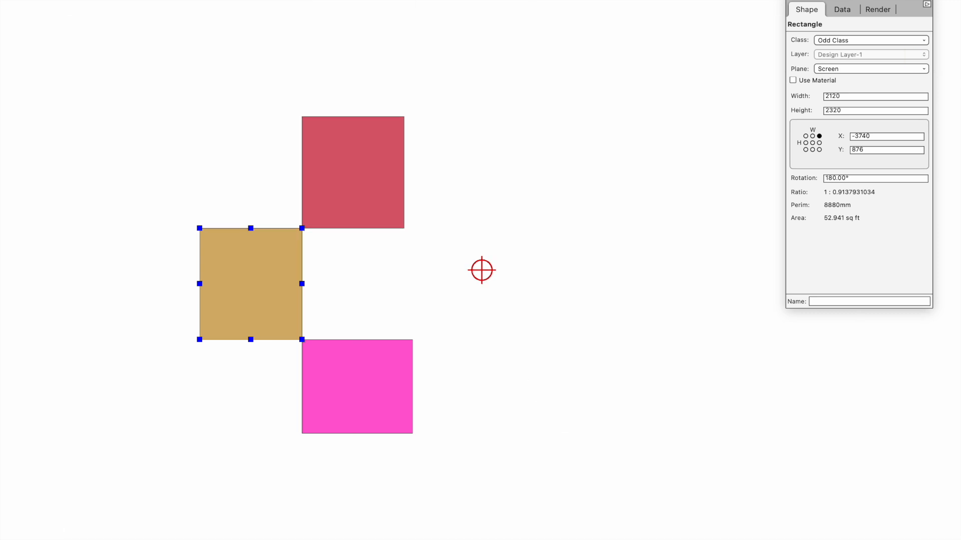
{"action": "left_click", "coordinate": [954, 4]}
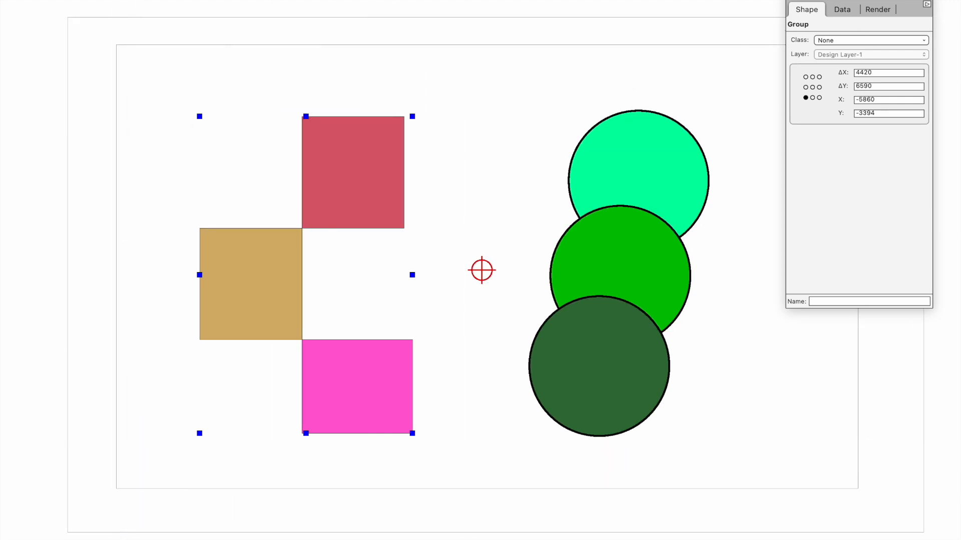
{"action": "left_click", "coordinate": [952, 1]}
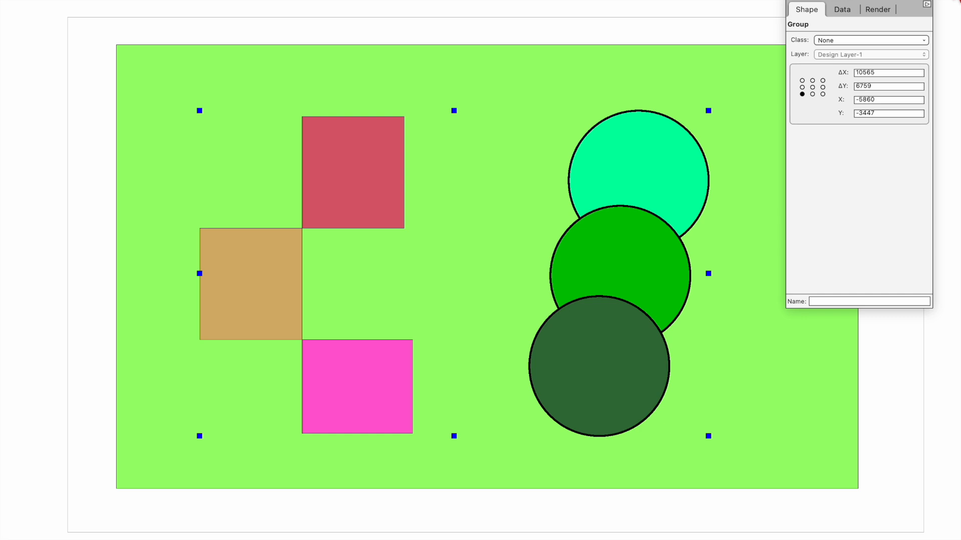
{"action": "left_click", "coordinate": [953, 0]}
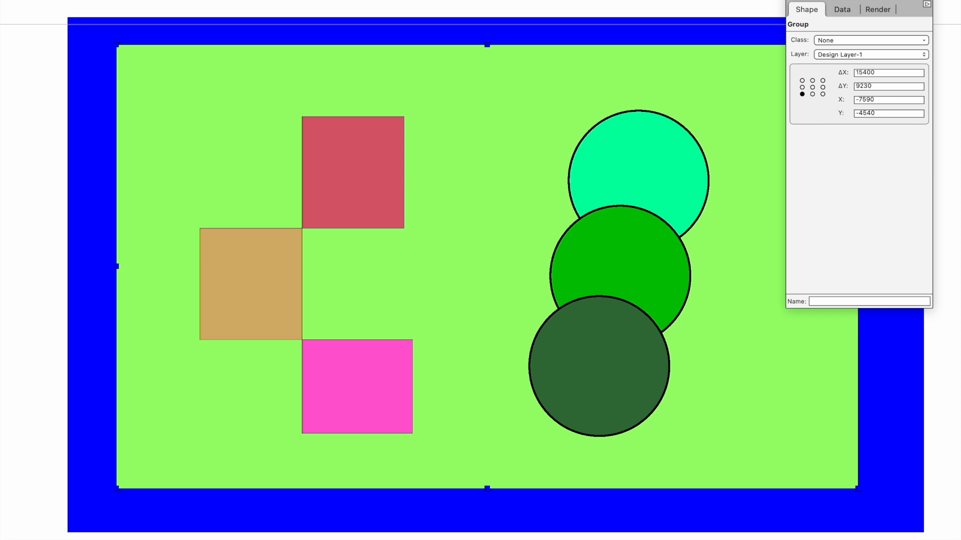
{"action": "left_click", "coordinate": [338, 161]}
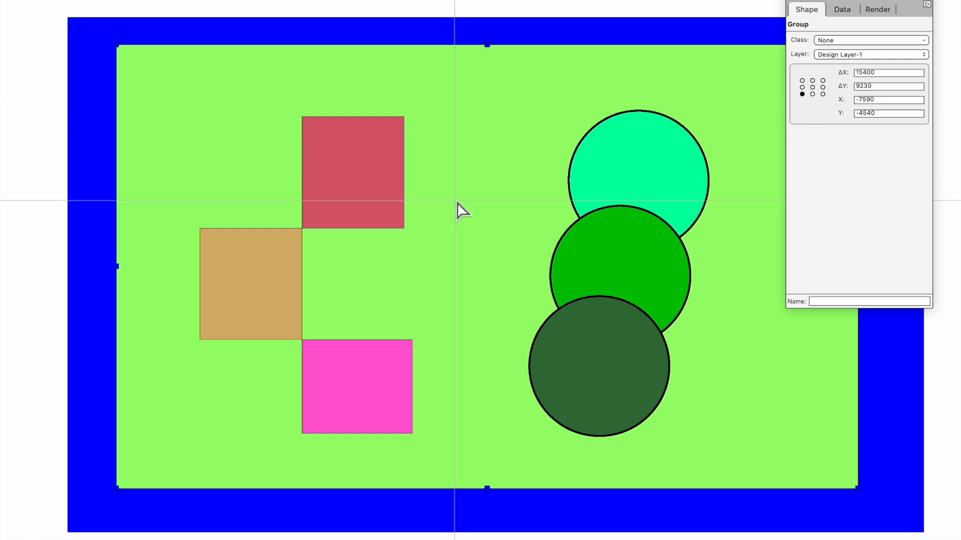
Step: Enter the outer group, reselect the squares-and-circles group, and enter the three-squares group
{"action": "double_click", "coordinate": [368, 184]}
{"action": "left_click", "coordinate": [54, 82]}
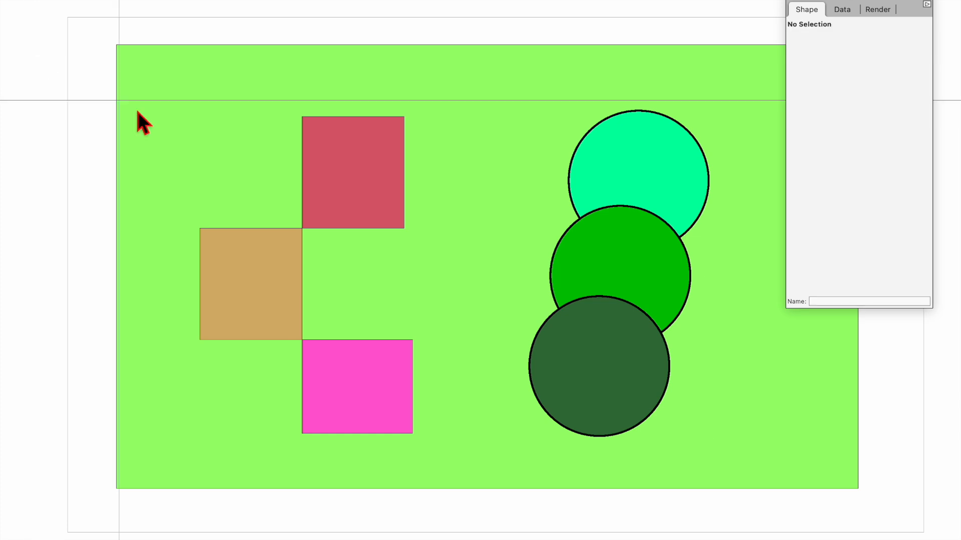
{"action": "left_click", "coordinate": [367, 171]}
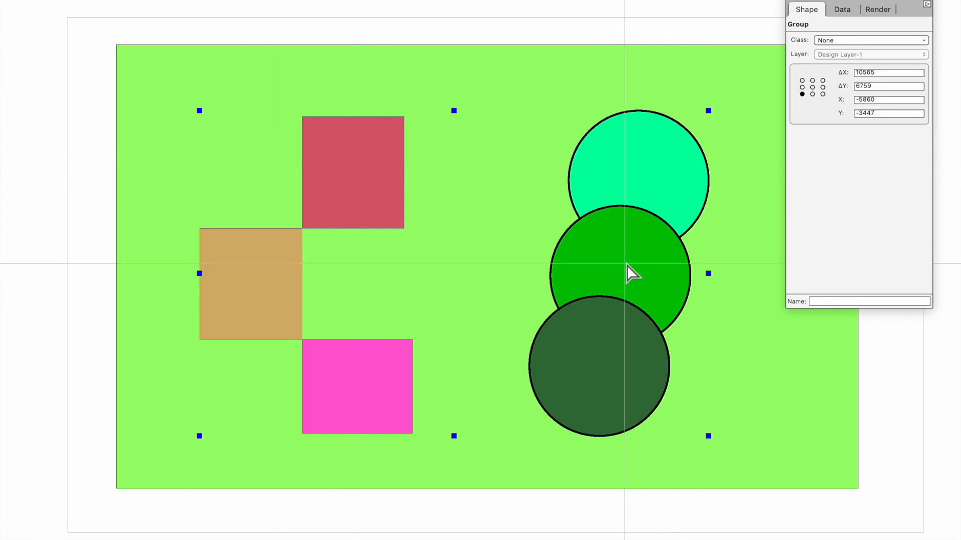
{"action": "left_click", "coordinate": [367, 145]}
{"action": "double_click", "coordinate": [367, 144]}
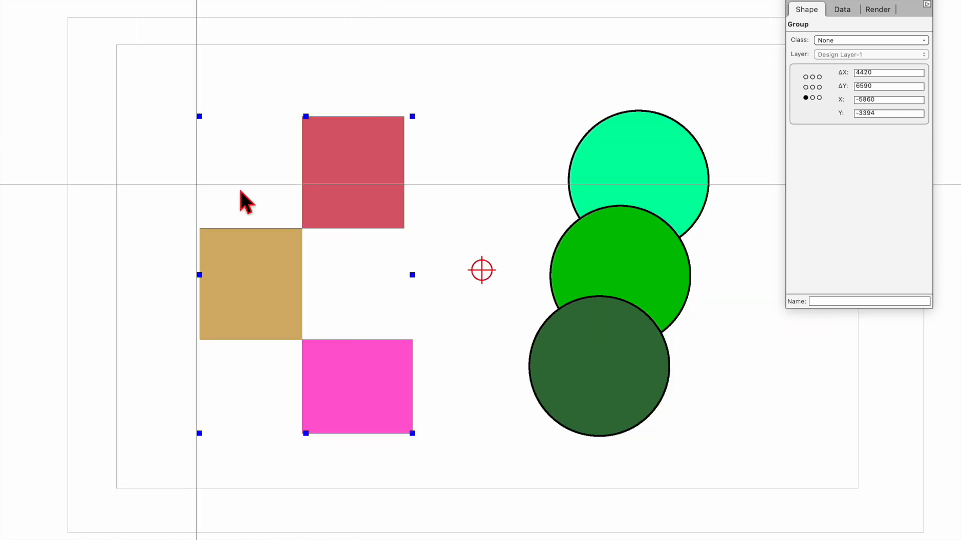
Step: Widen the squares then undo, shift the squares back right, and nudge the squares-and-circles group up
{"action": "left_click_drag", "start_coordinate": [413, 116], "coordinate": [530, 111]}
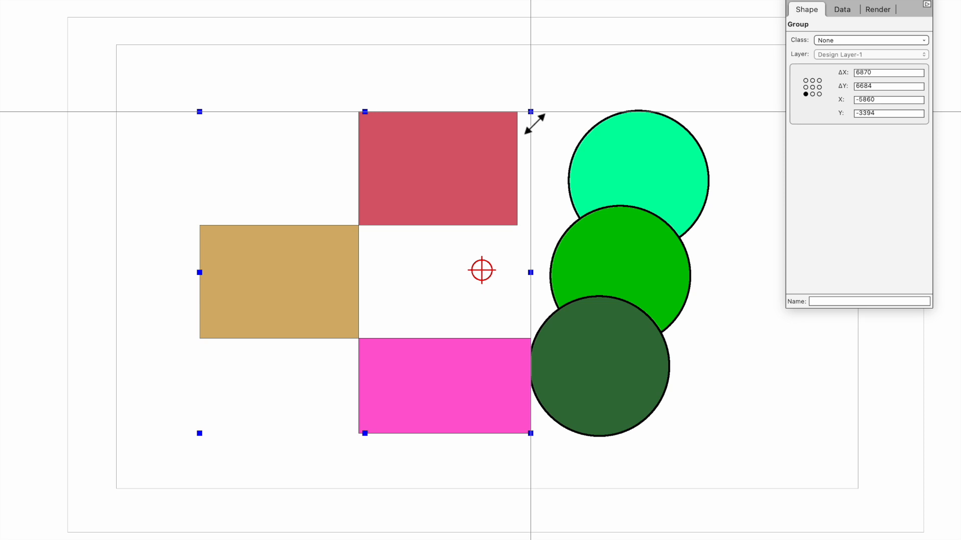
{"action": "key", "text": "super+z"}
{"action": "left_click_drag", "start_coordinate": [343, 184], "coordinate": [222, 189]}
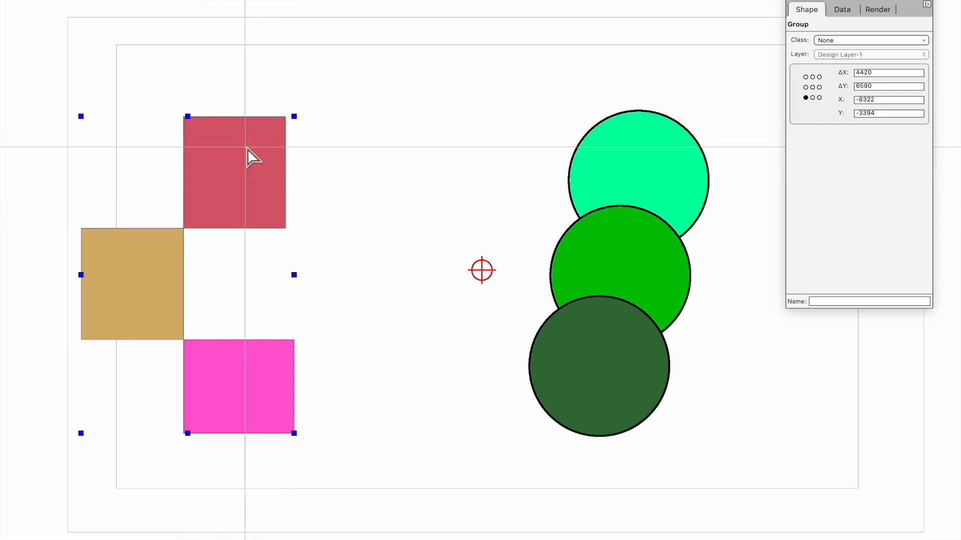
{"action": "left_click_drag", "start_coordinate": [261, 166], "coordinate": [364, 172]}
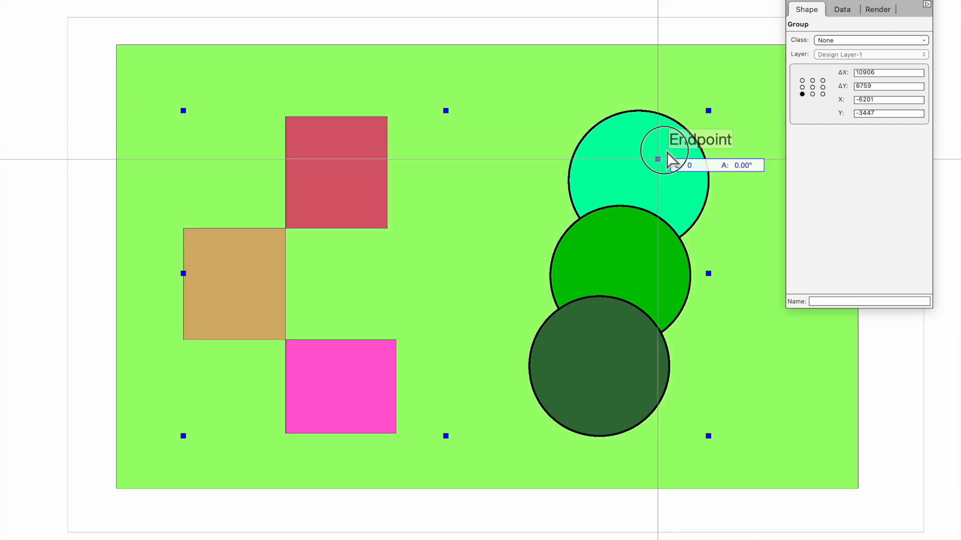
{"action": "mouse_move", "coordinate": [663, 158]}
{"action": "left_mouse_down"}
{"action": "mouse_move", "coordinate": [694, 130]}
{"action": "mouse_move", "coordinate": [656, 154]}
{"action": "left_mouse_up"}
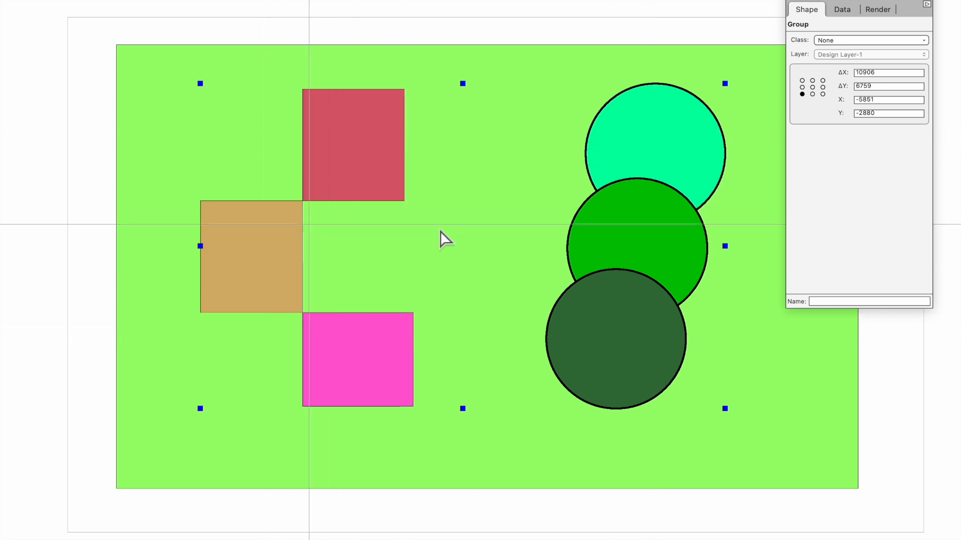
Step: Leave the squares group, dismiss the Modify menu without grouping, and deselect everything
{"action": "left_click", "coordinate": [950, 1]}
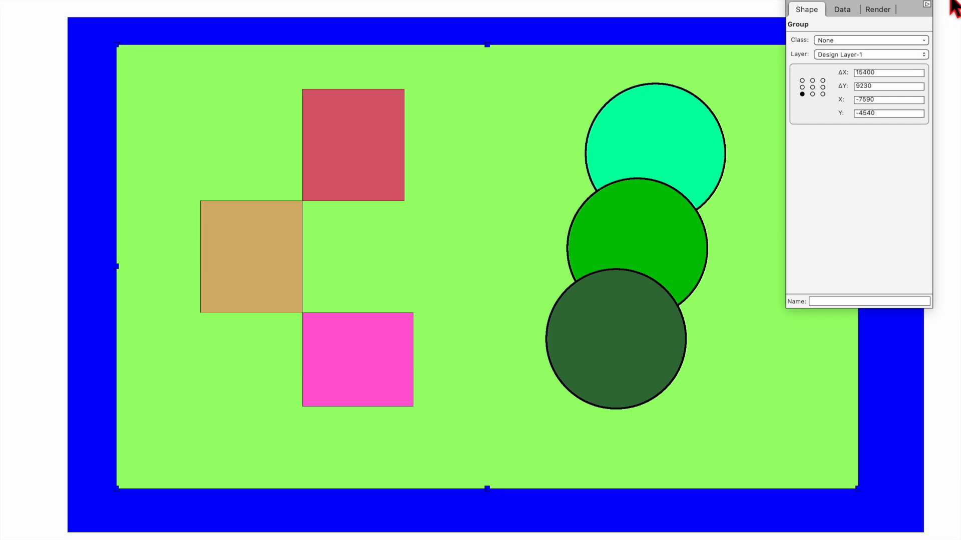
{"action": "left_click", "coordinate": [68, 0]}
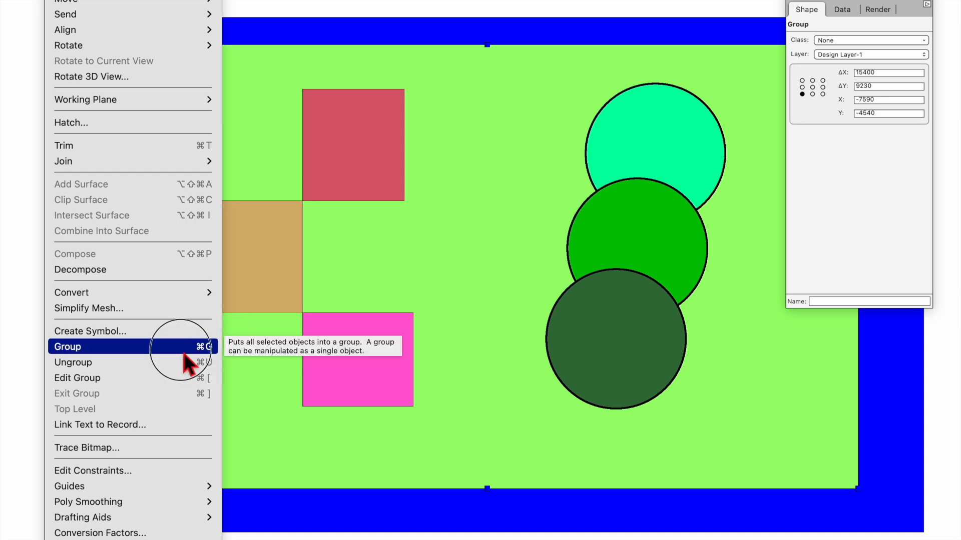
{"action": "left_click", "coordinate": [220, 348]}
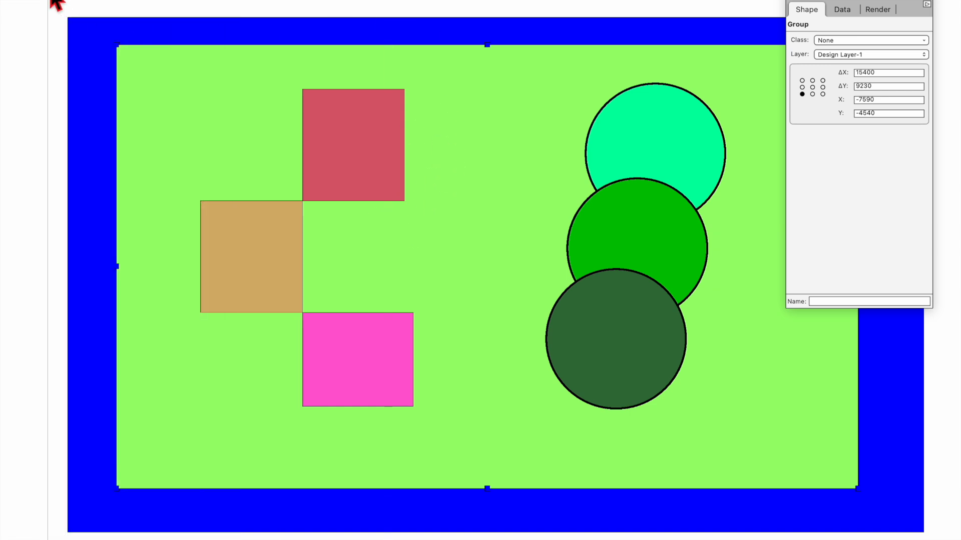
{"action": "key", "text": "Escape"}
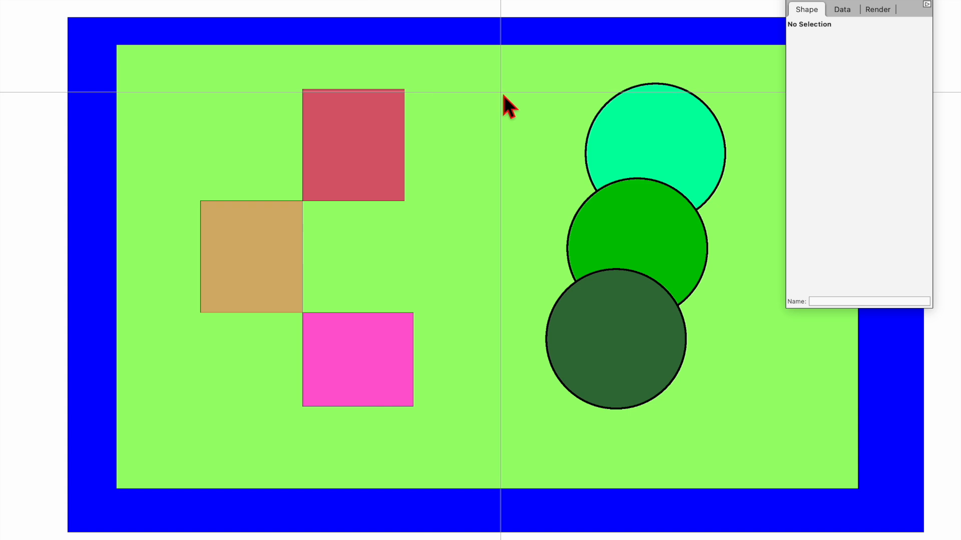
Step: Use Edit Group on the outer group, then enter the three-squares group for editing
{"action": "right_click", "coordinate": [499, 61]}
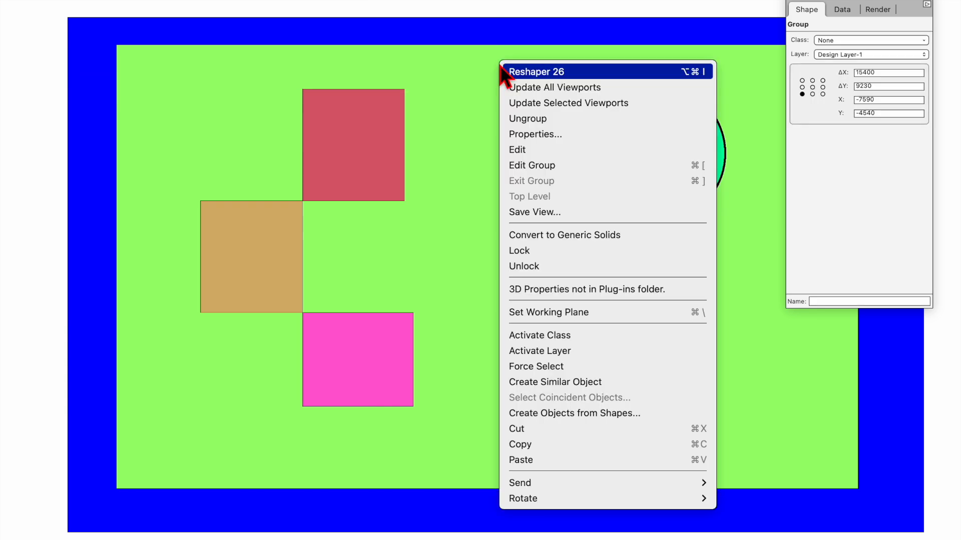
{"action": "left_click", "coordinate": [559, 120]}
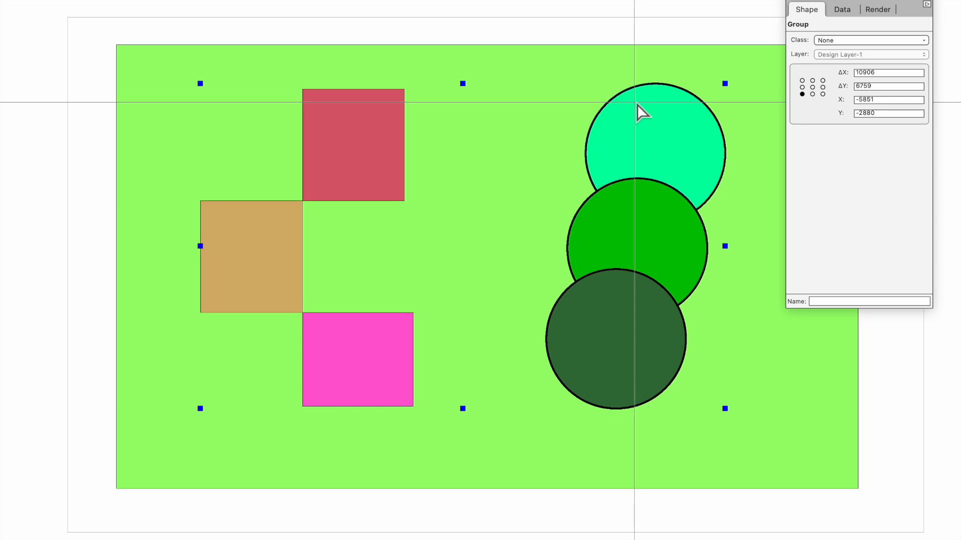
{"action": "double_click", "coordinate": [642, 139]}
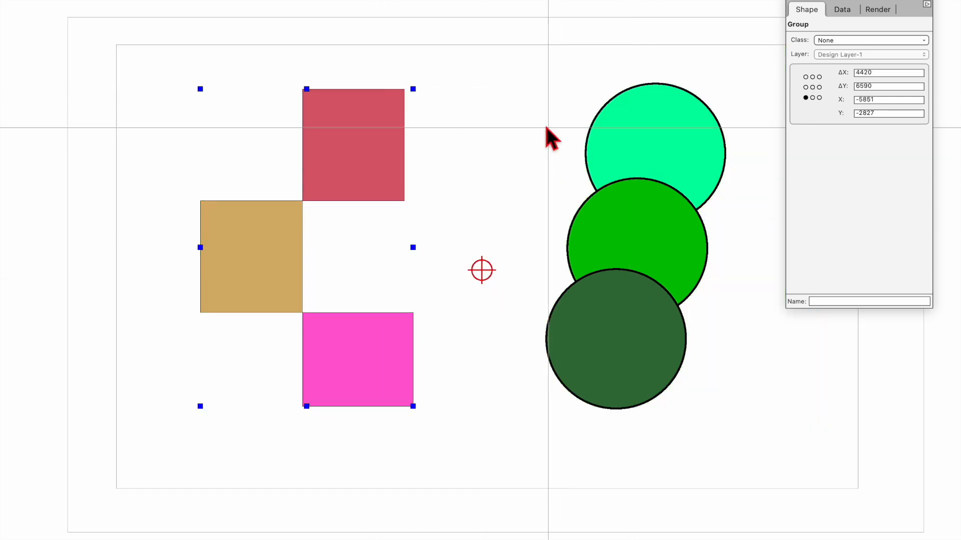
{"action": "right_click", "coordinate": [520, 87]}
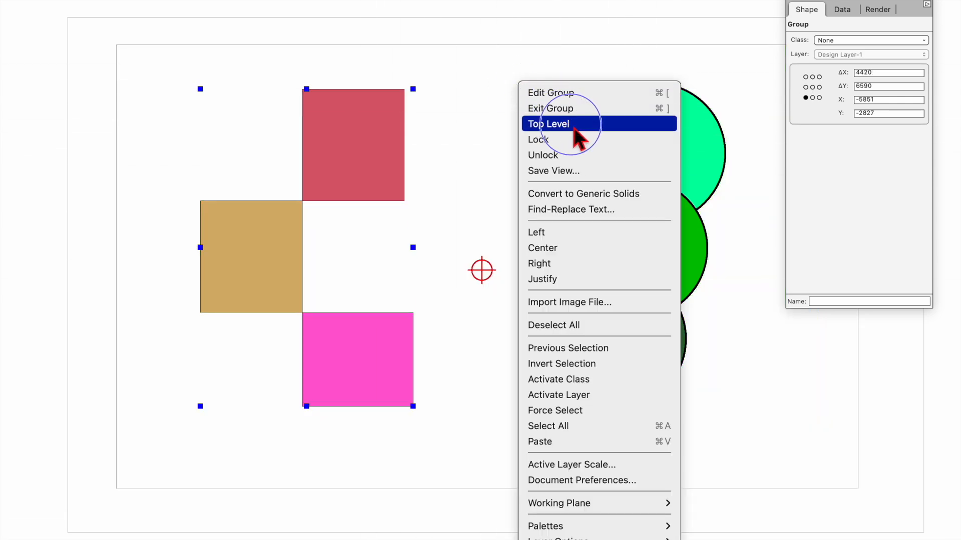
{"action": "left_click", "coordinate": [456, 166]}
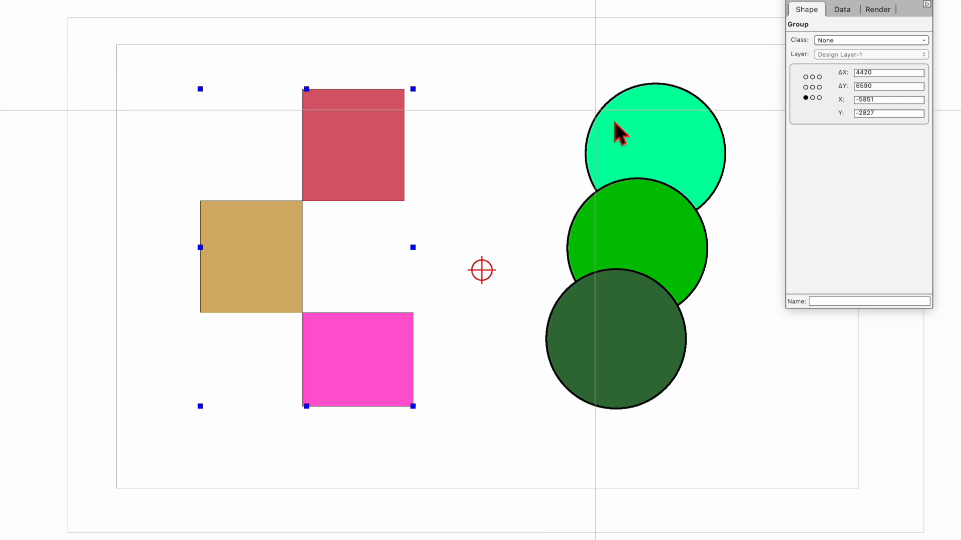
Step: Select all three circles, scale them by a factor of 2, then undo it
{"action": "left_click", "coordinate": [710, 153]}
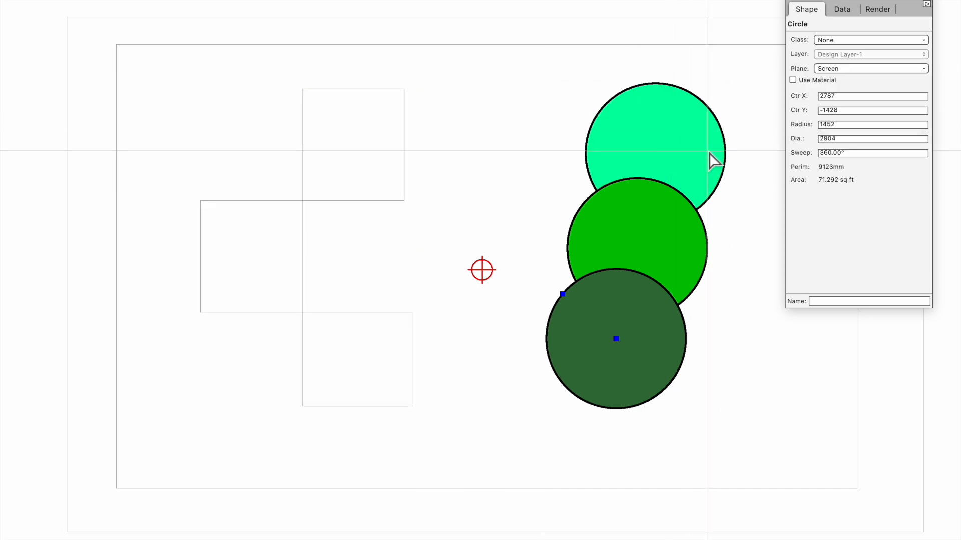
{"action": "key", "text": "super+a"}
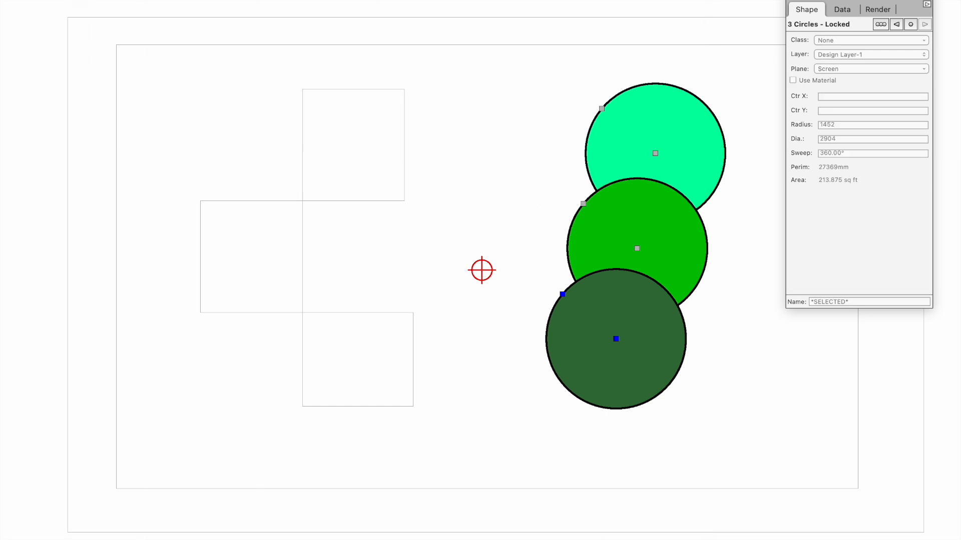
{"action": "left_click", "coordinate": [70, 0]}
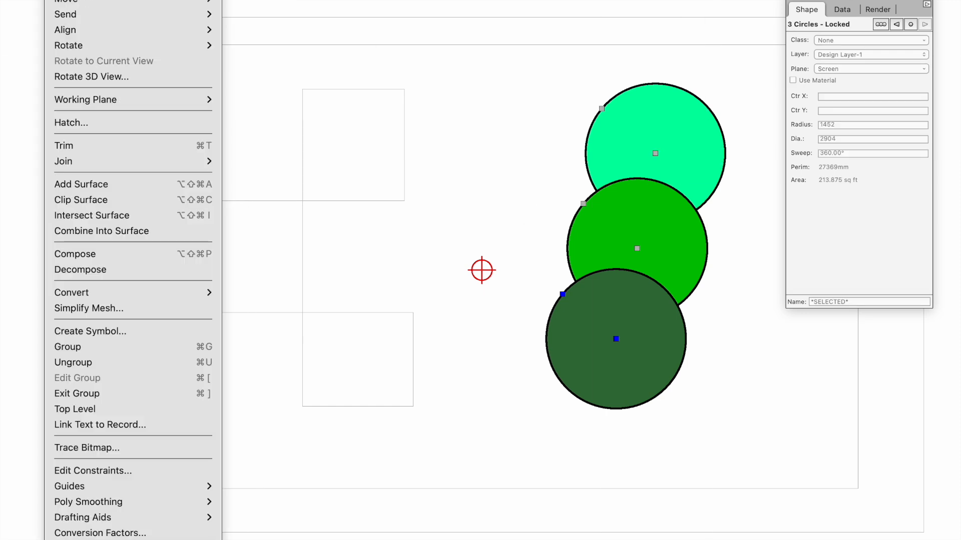
{"action": "left_click", "coordinate": [90, 539]}
{"action": "key", "text": "Return"}
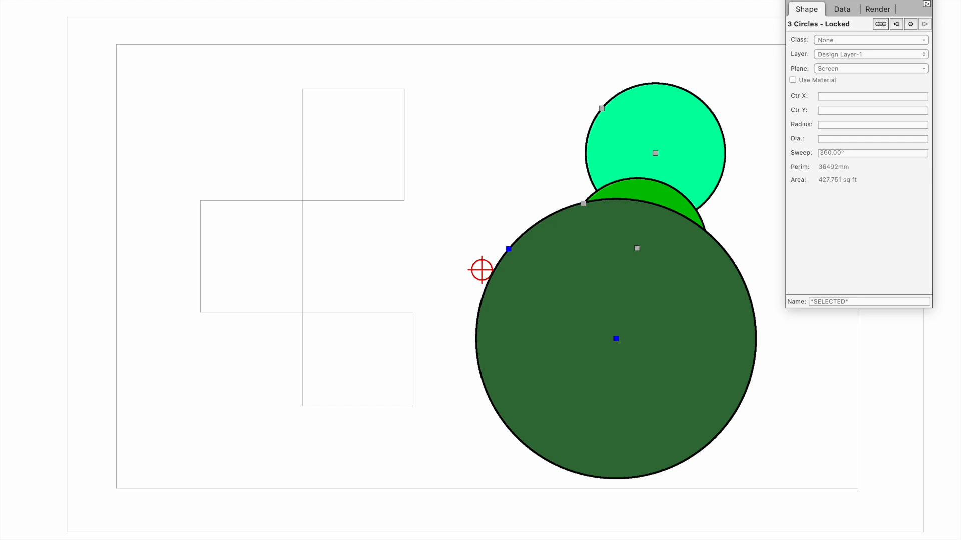
{"action": "key", "text": "super+z"}
{"action": "key", "text": "super+z"}
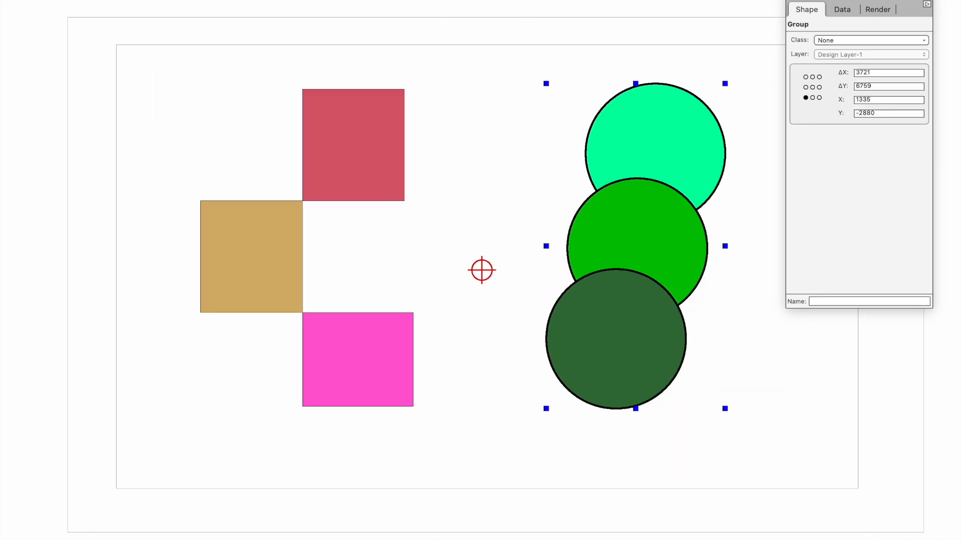
Step: Scale the circles group by 2 again, undo, and exit group editing to the whole drawing
{"action": "left_click", "coordinate": [105, 0]}
{"action": "mouse_move", "coordinate": [67, 0]}
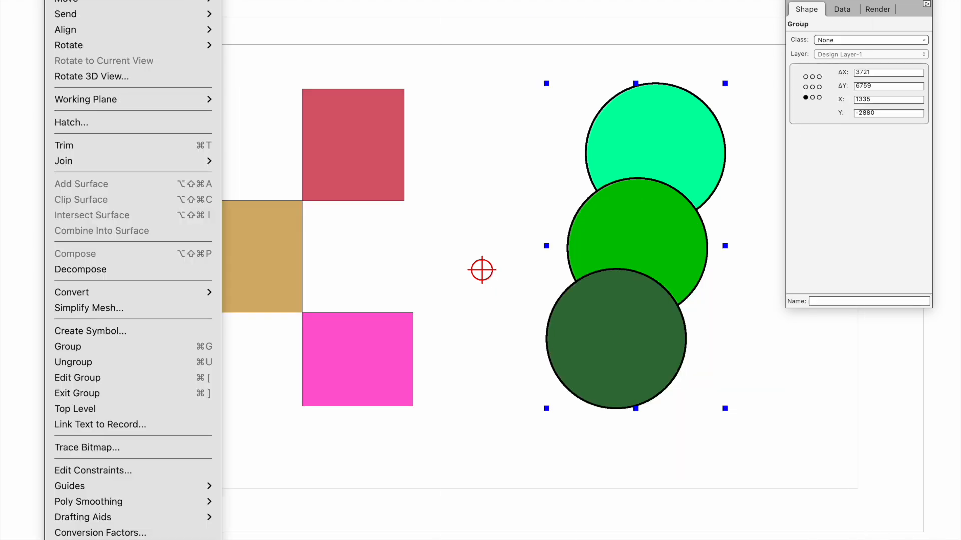
{"action": "left_click", "coordinate": [90, 539]}
{"action": "key", "text": "Return"}
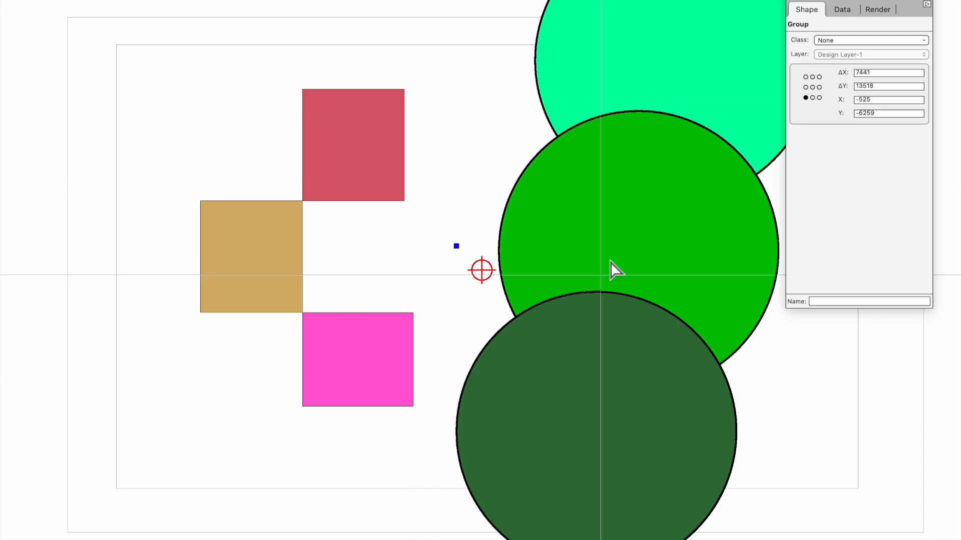
{"action": "key", "text": "super+z"}
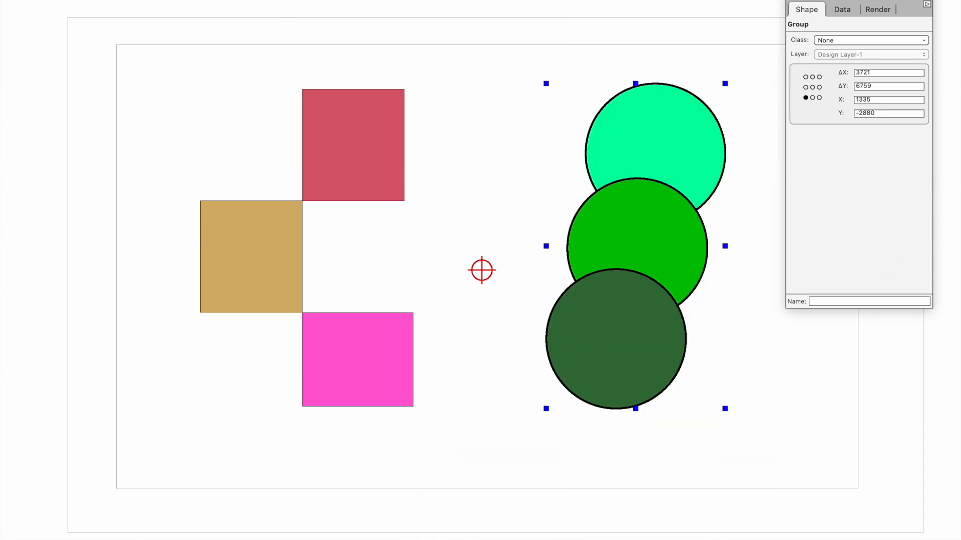
{"action": "key", "text": "super+bracketright"}
{"action": "key", "text": "super+bracketright"}
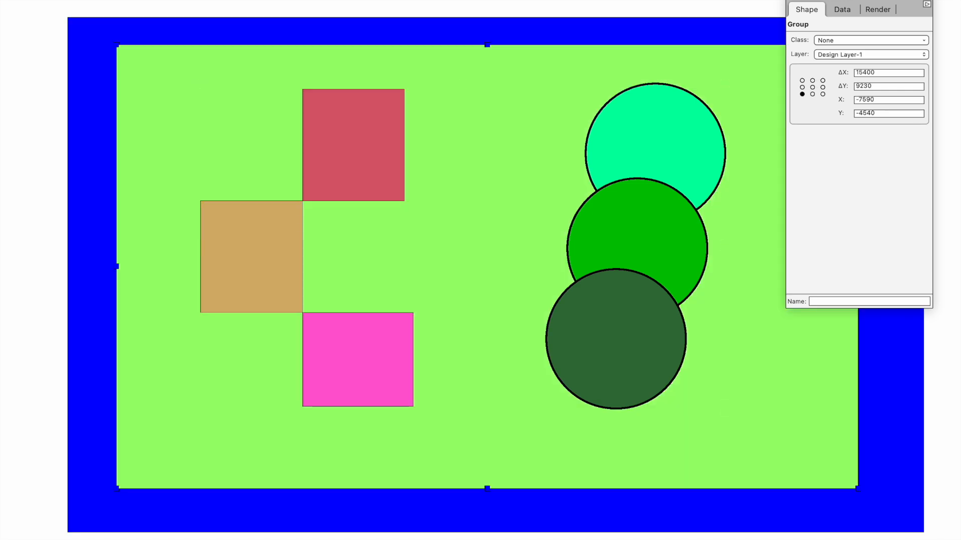